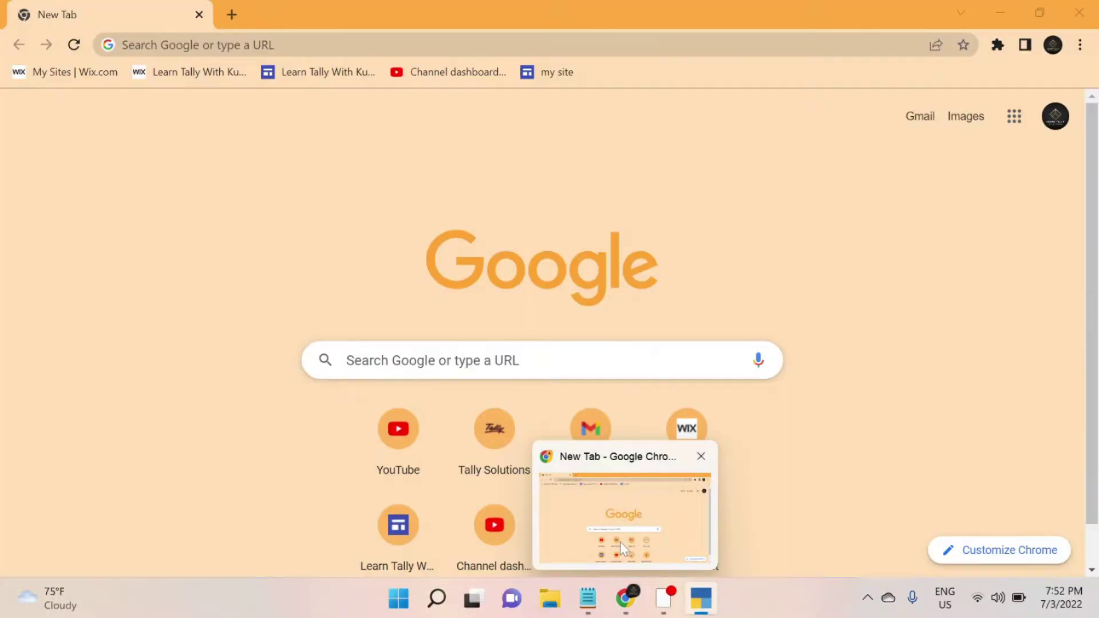
# - Go to tallysolutions.com in Chrome and show the TallyPrime price list
pyautogui.click(620, 541)
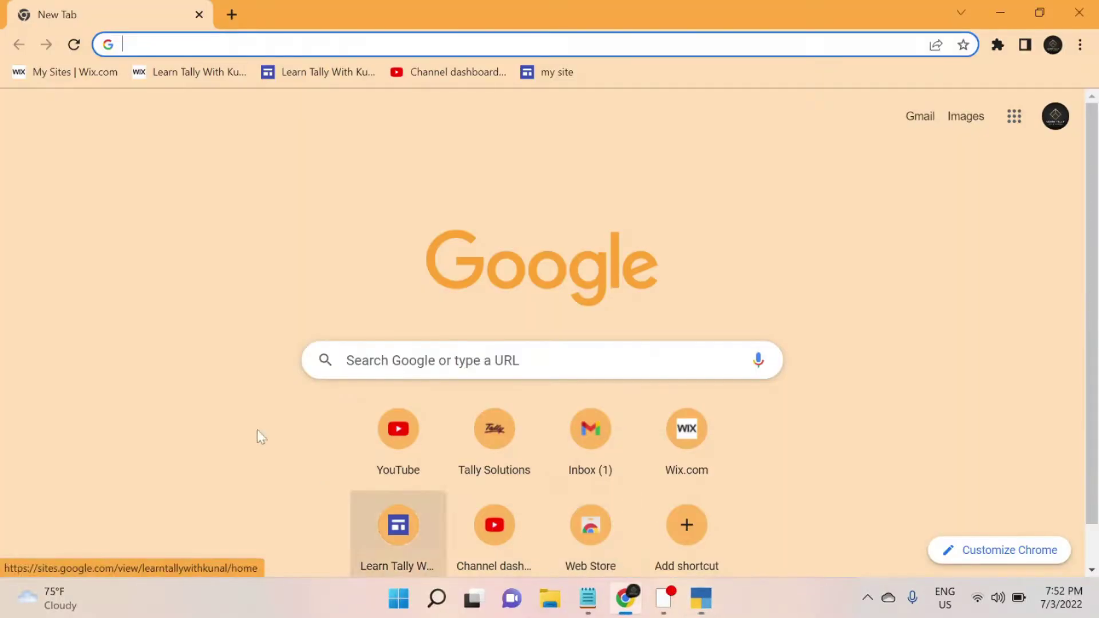
pyautogui.write('ta')
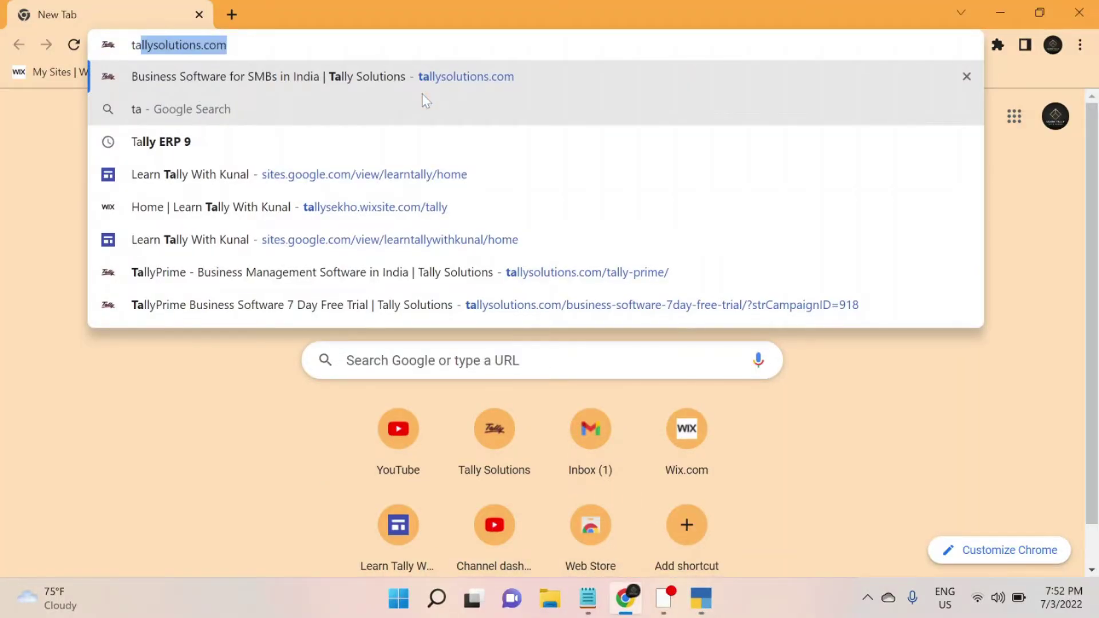
pyautogui.press('Return')
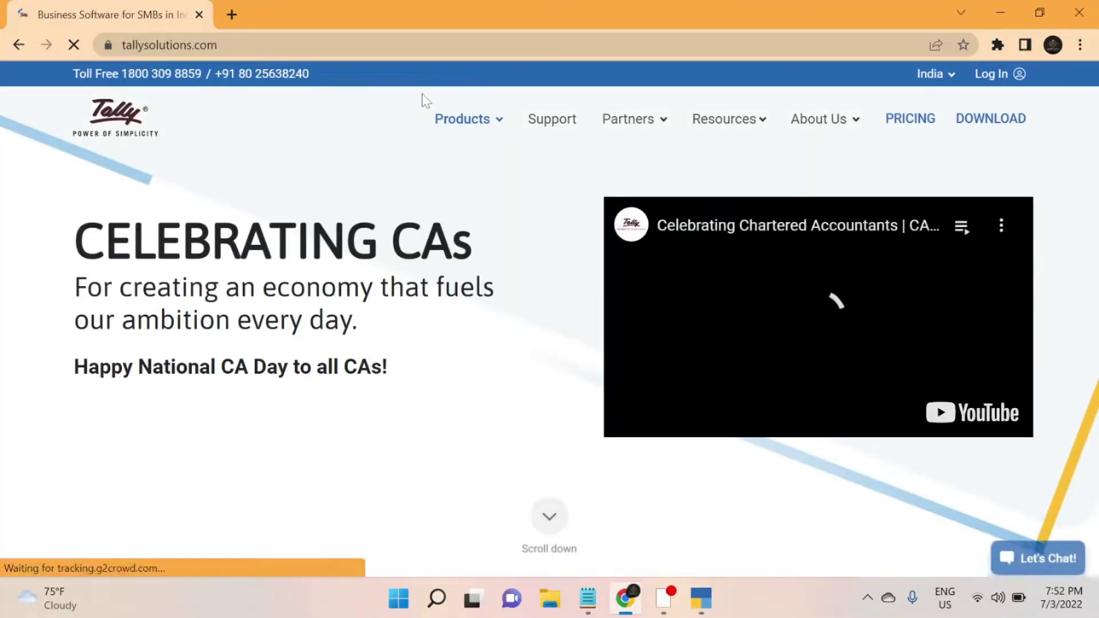
pyautogui.click(923, 128)
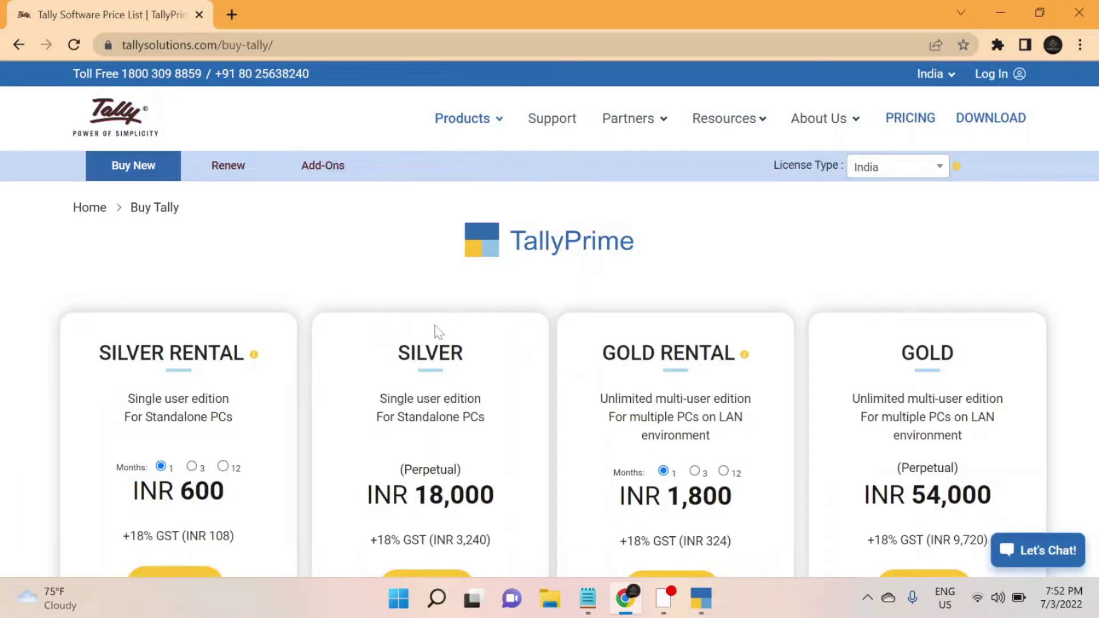
# - Start checkout for the TallyPrime Silver edition, INR 21240 including GST
pyautogui.scroll(-2, 437, 329)
pyautogui.scroll(1, 435, 332)
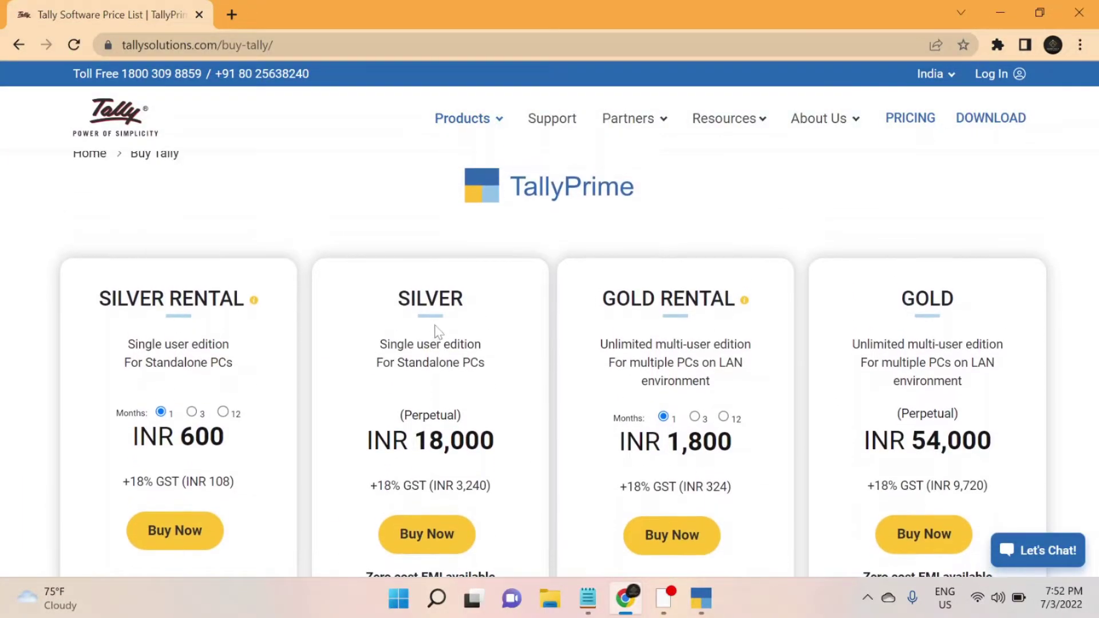
pyautogui.scroll(-2, 486, 268)
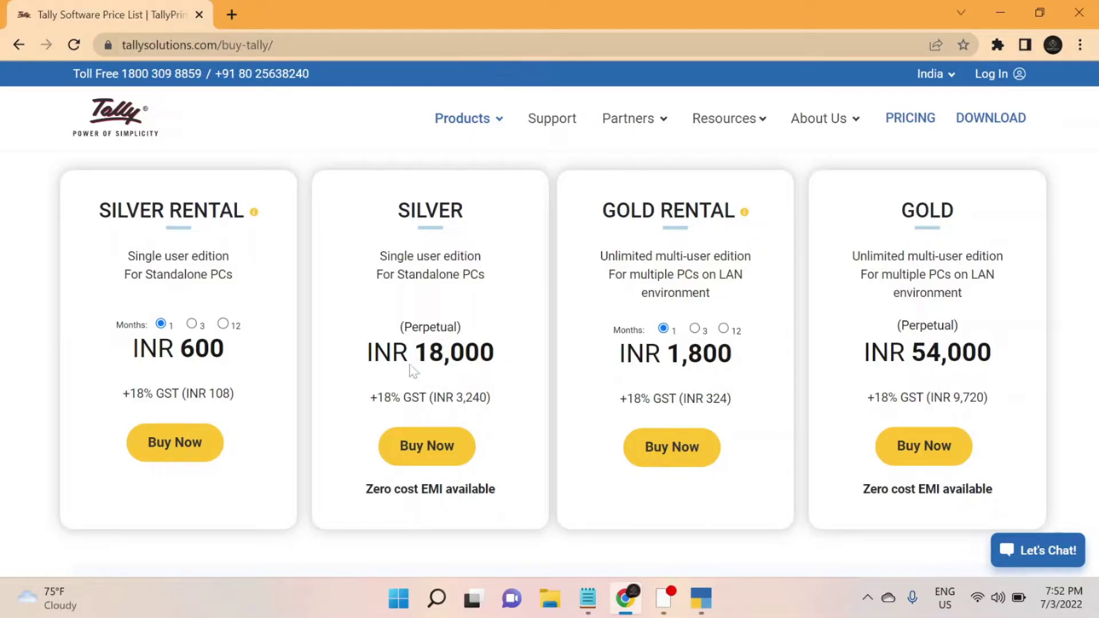
pyautogui.click(419, 445)
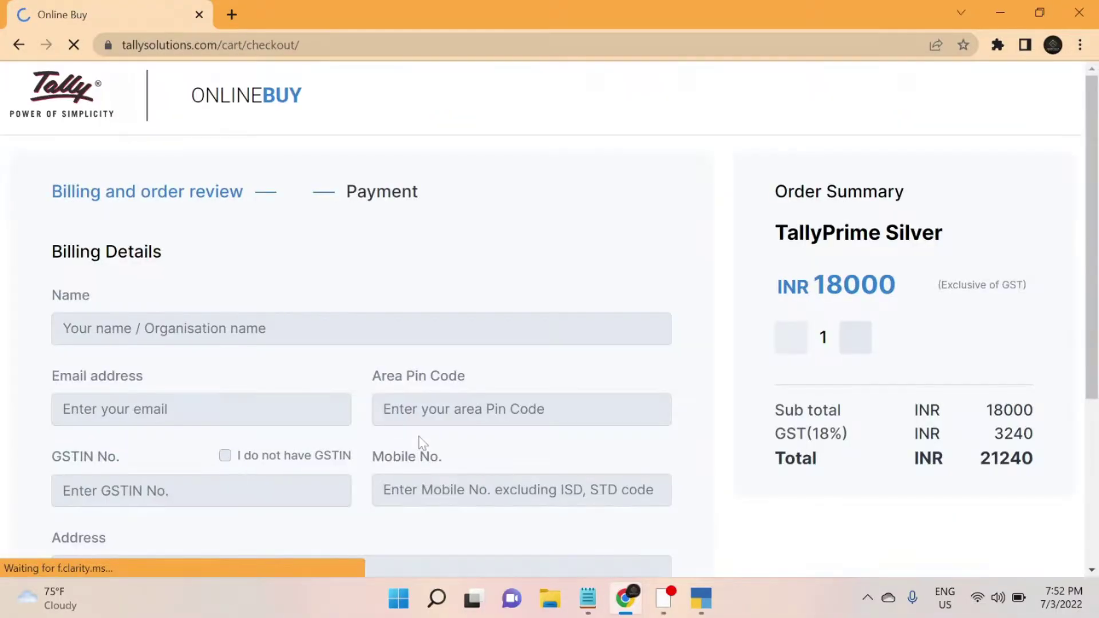
pyautogui.scroll(-4, 250, 334)
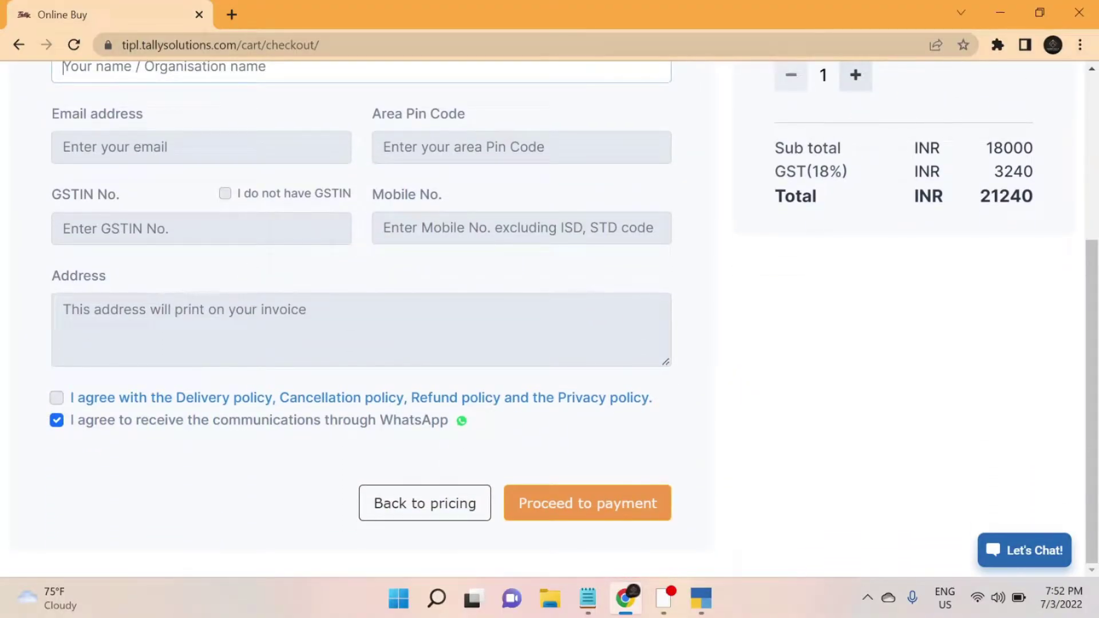
pyautogui.scroll(2, 248, 328)
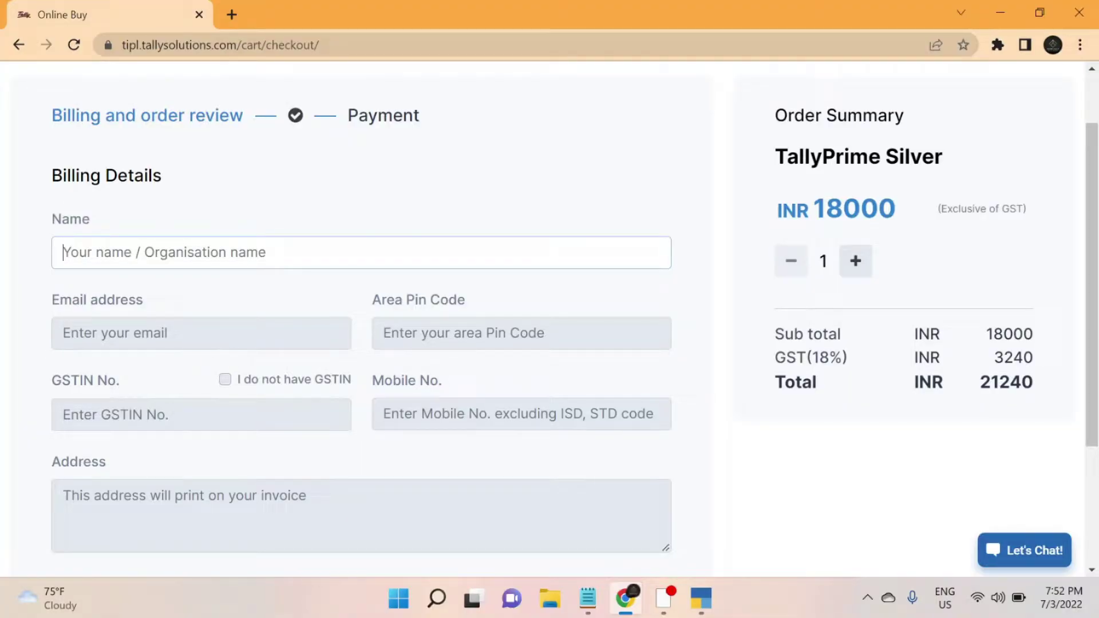
pyautogui.click(229, 380)
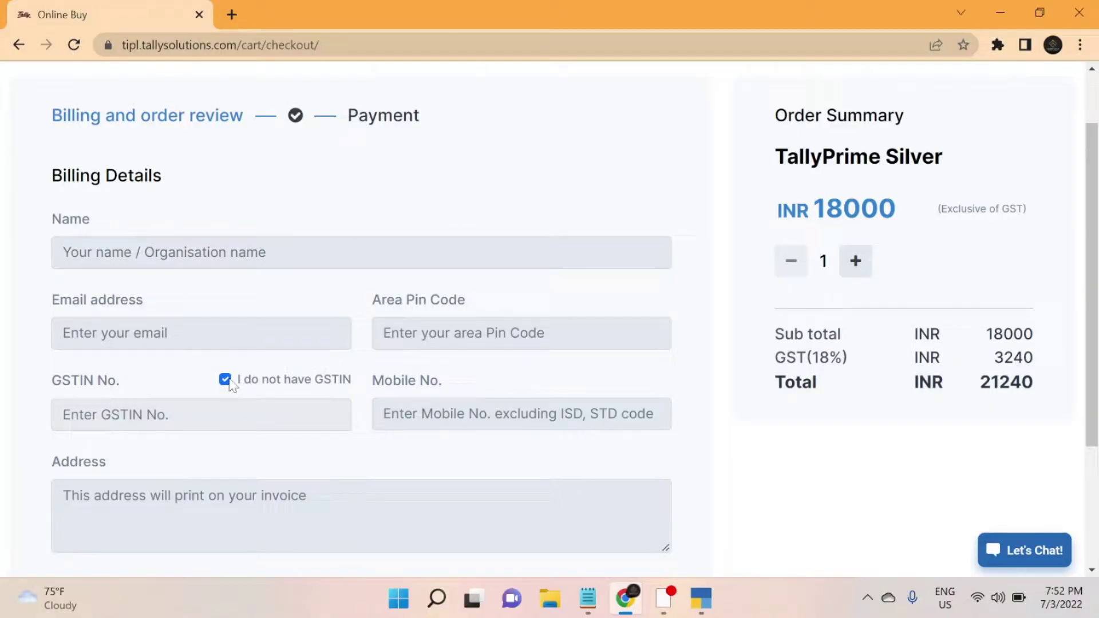
pyautogui.click(228, 381)
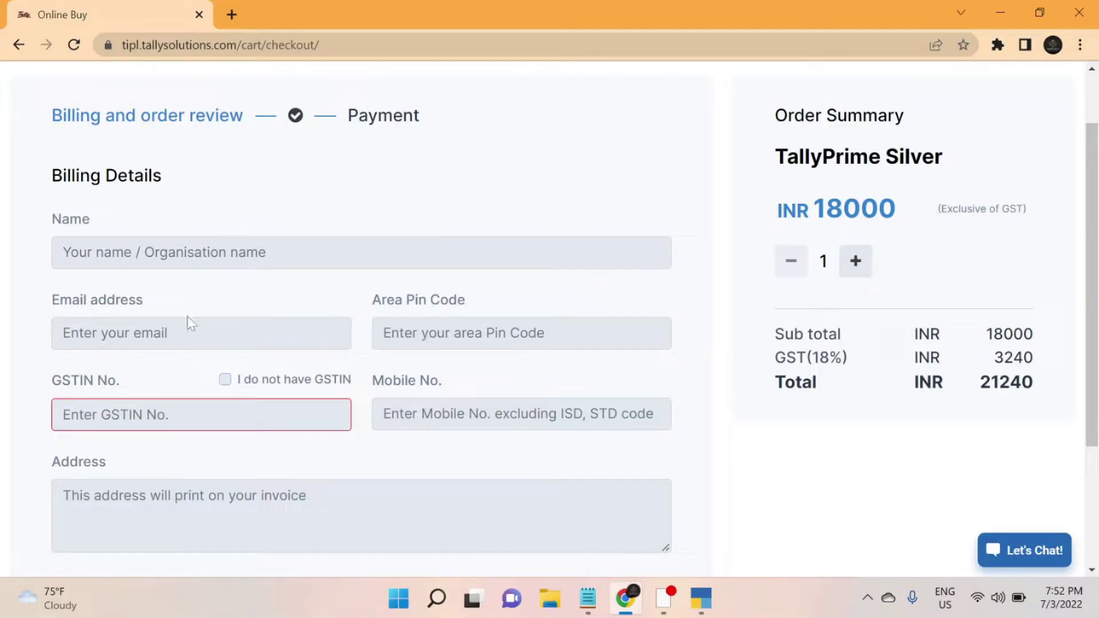
pyautogui.scroll(-3, 190, 323)
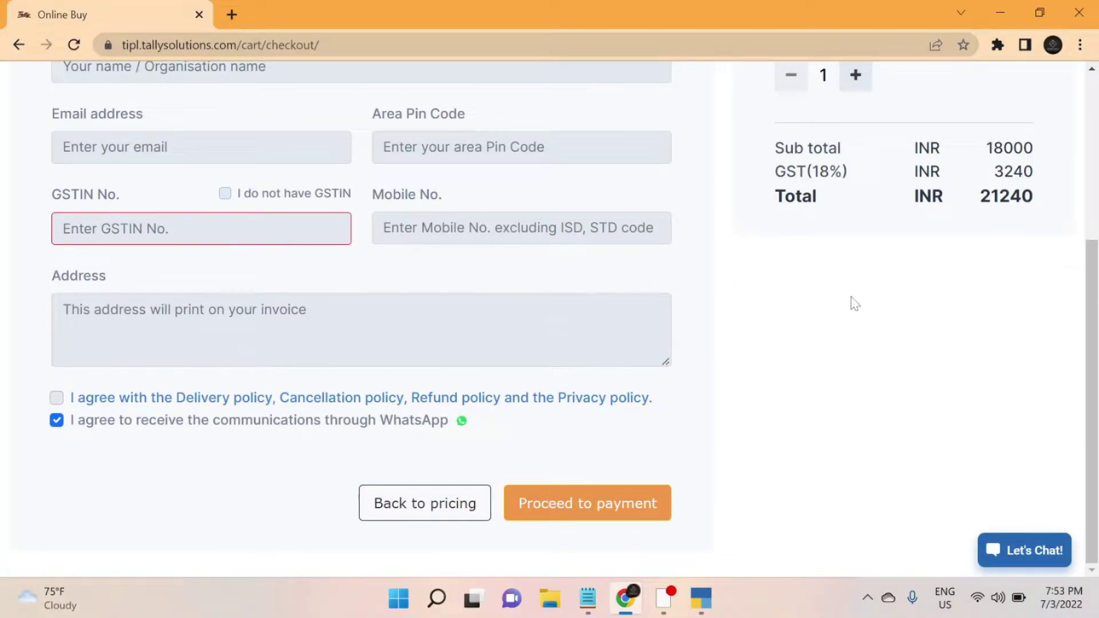
pyautogui.scroll(5, 732, 346)
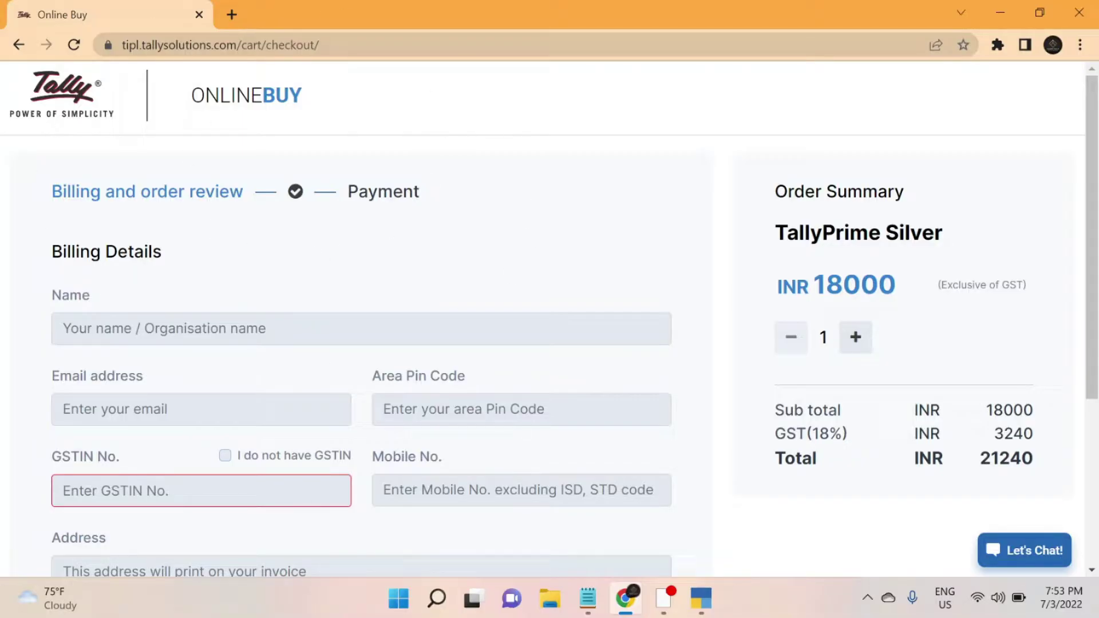
# - Read the Tally Solutions free-trial email under Gmail's Promotions, then return to TallyPrime's License dialog
pyautogui.click(231, 15)
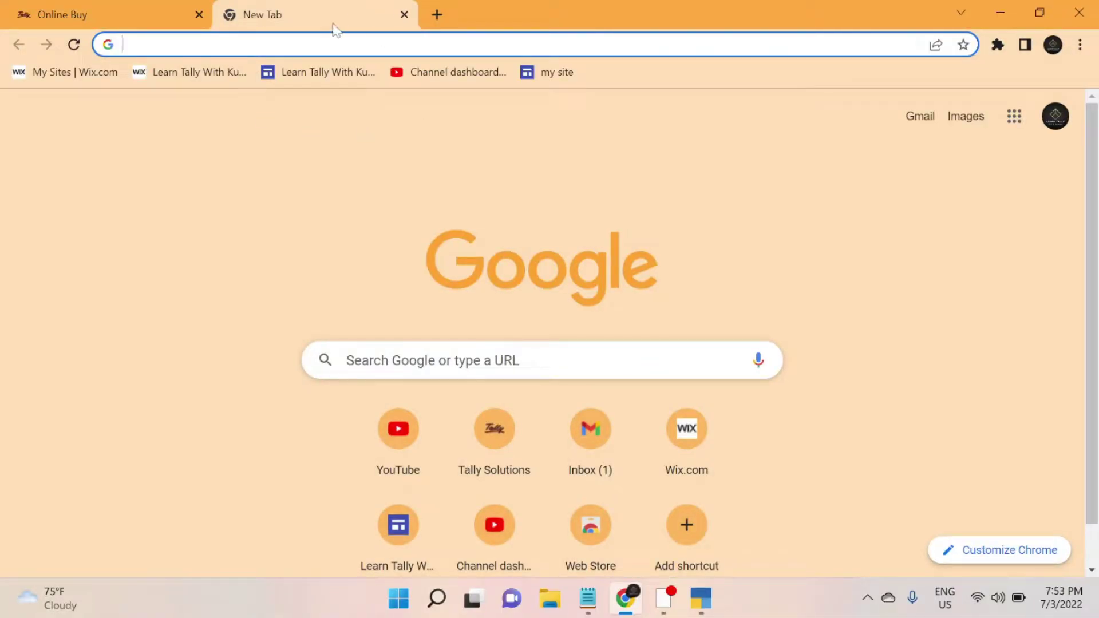
pyautogui.write('gmai')
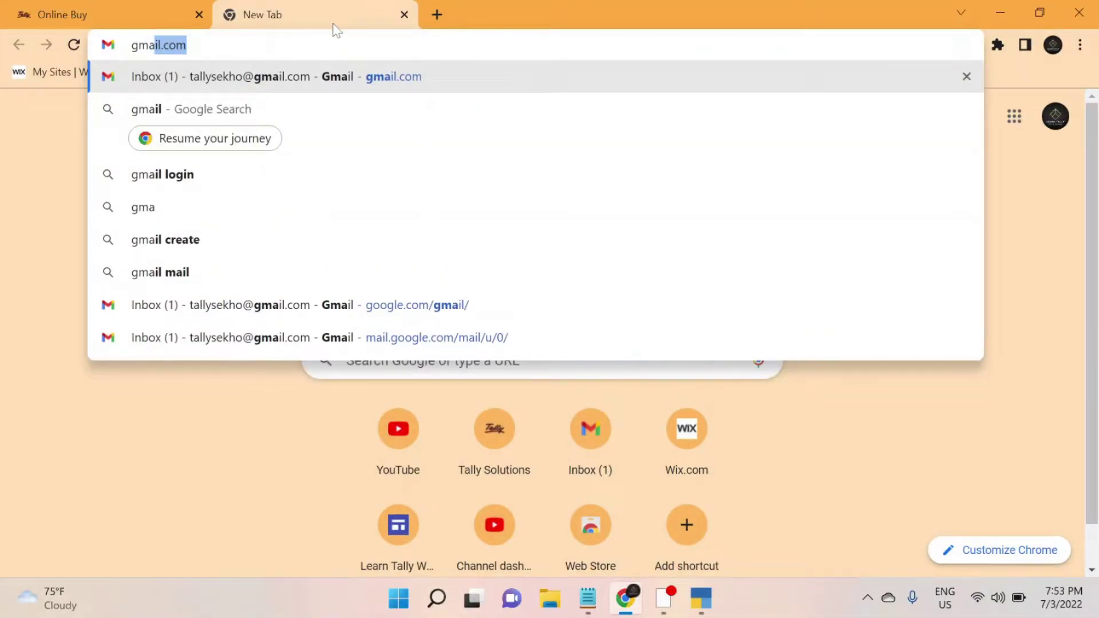
pyautogui.press('Return')
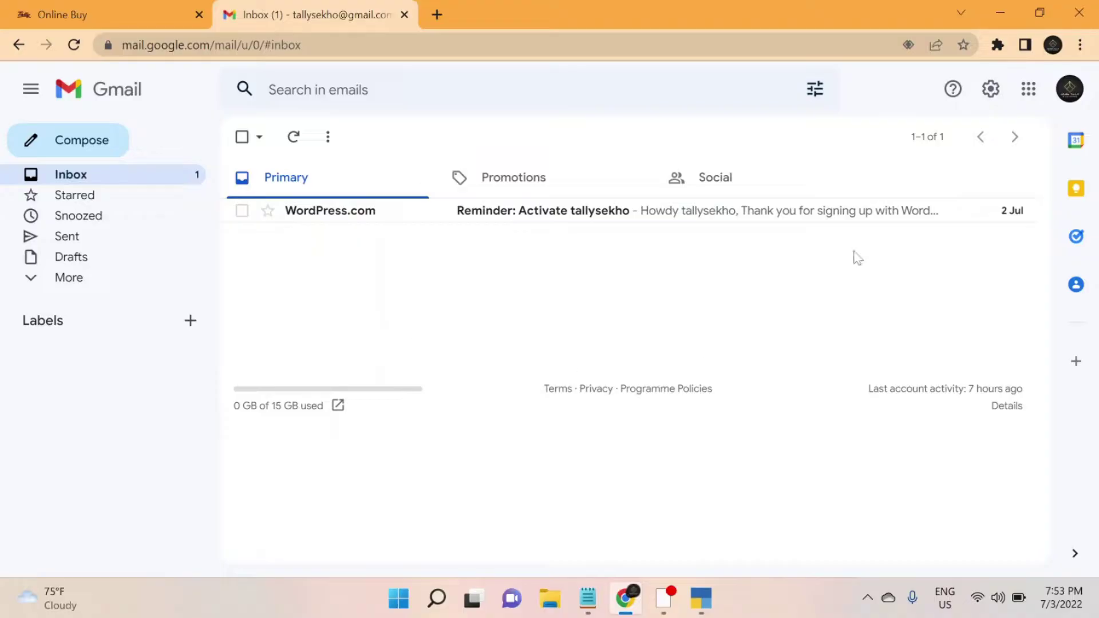
pyautogui.click(521, 196)
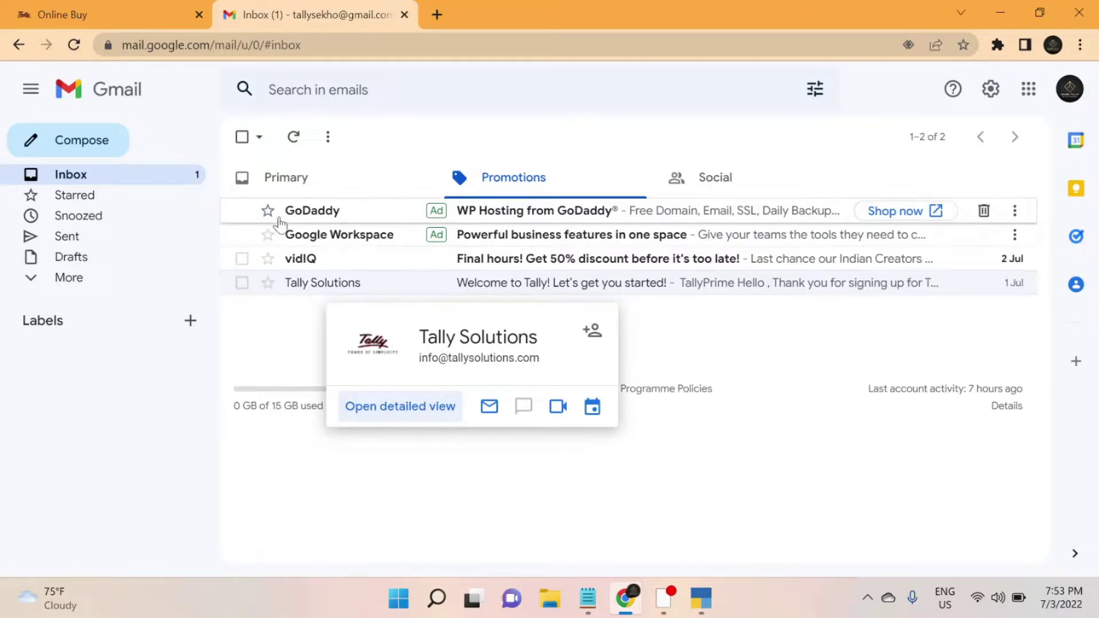
pyautogui.click(309, 289)
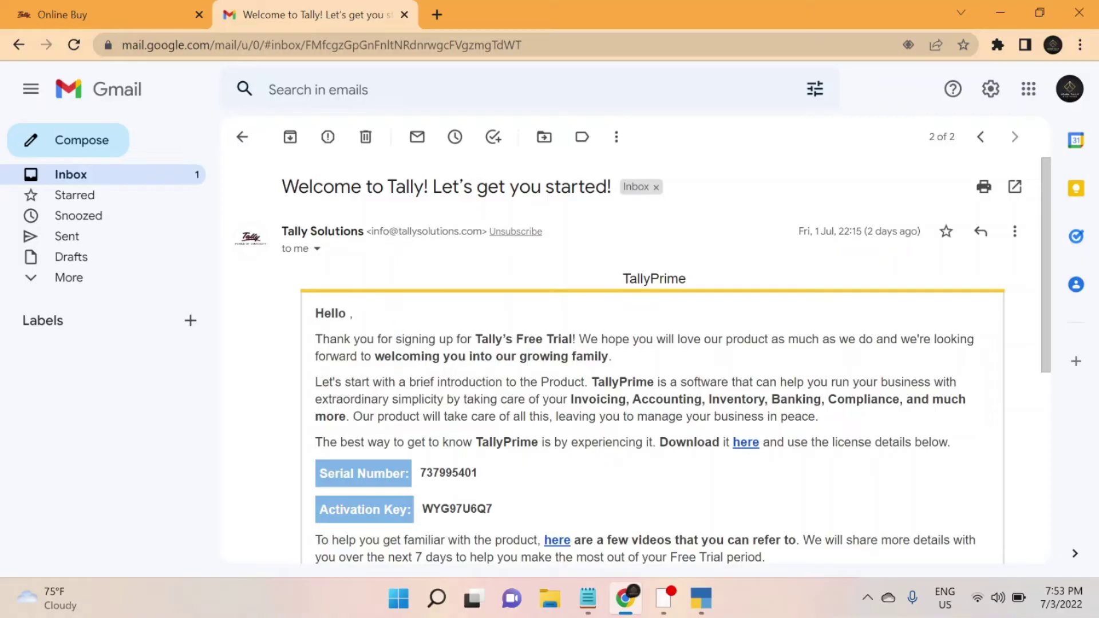
pyautogui.scroll(-2, 597, 444)
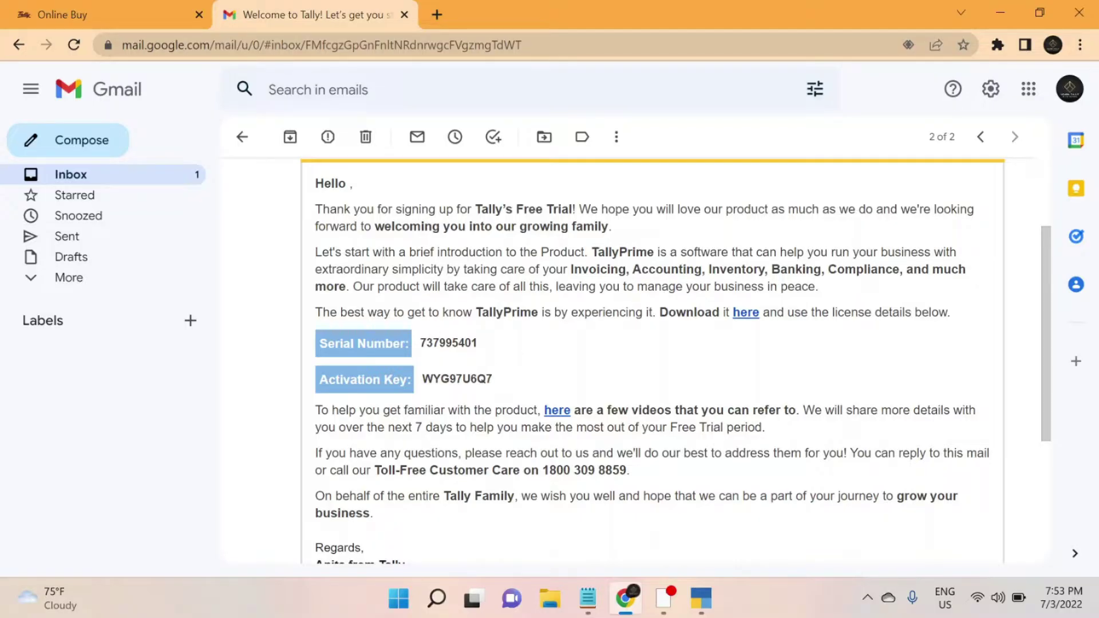
pyautogui.click(690, 597)
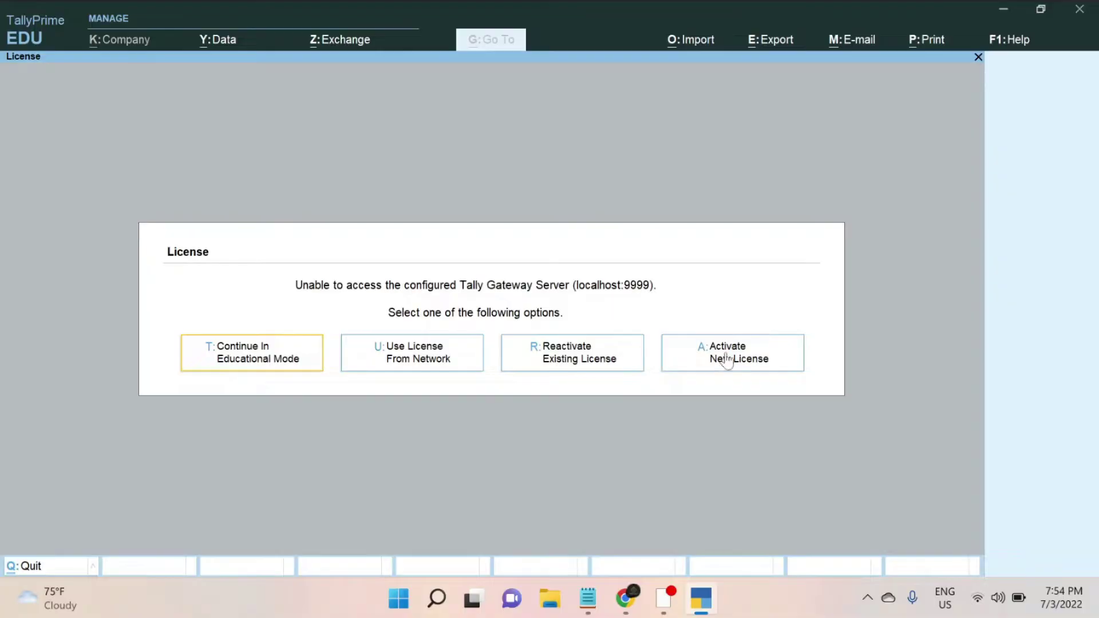
# - Start Activate New License and paste the trial serial number from the email
pyautogui.click(720, 365)
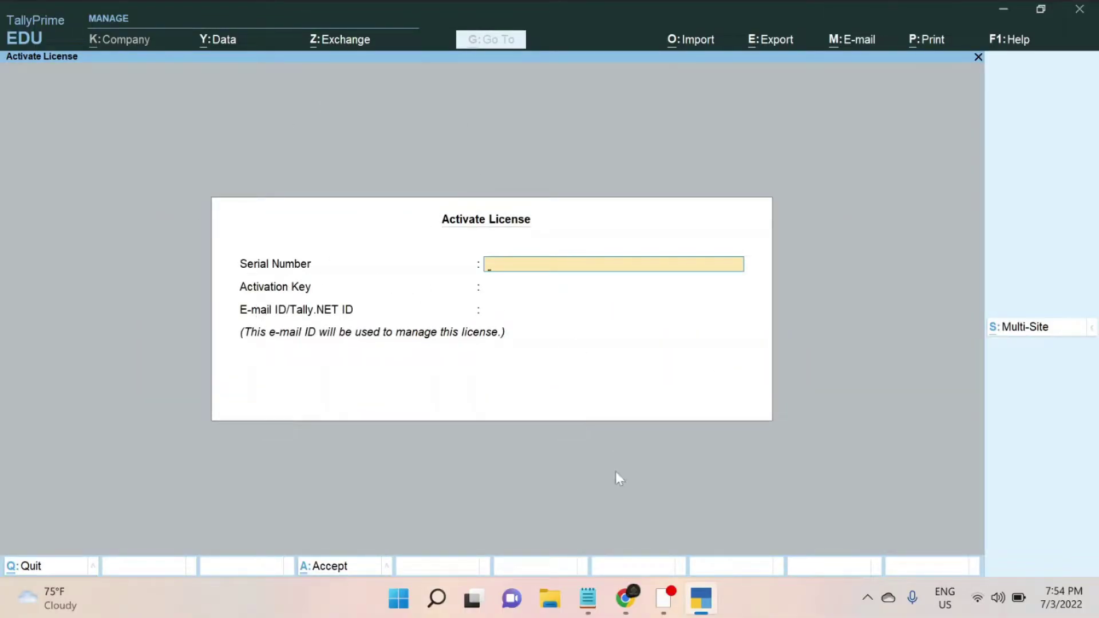
pyautogui.click(631, 599)
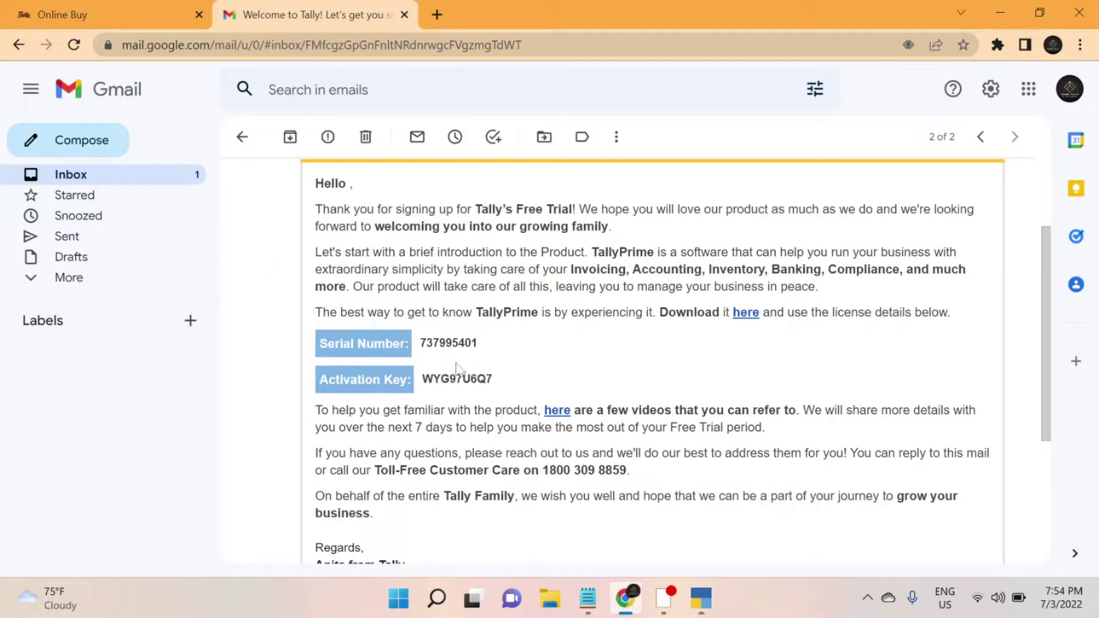
pyautogui.doubleClick(448, 343)
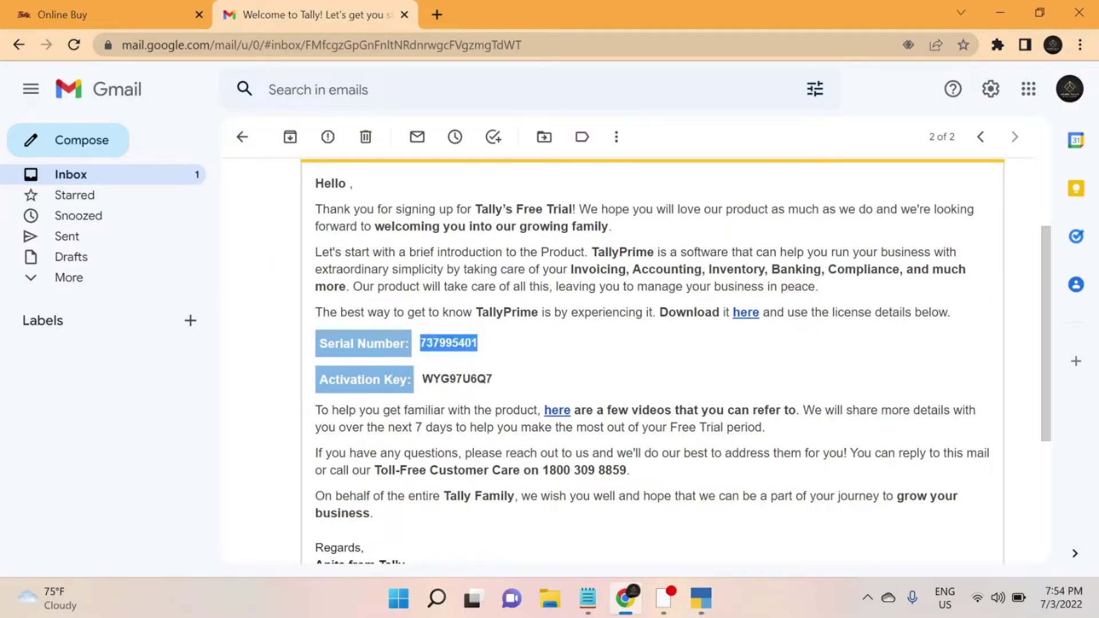
pyautogui.hotkey('alt', 'Tab')
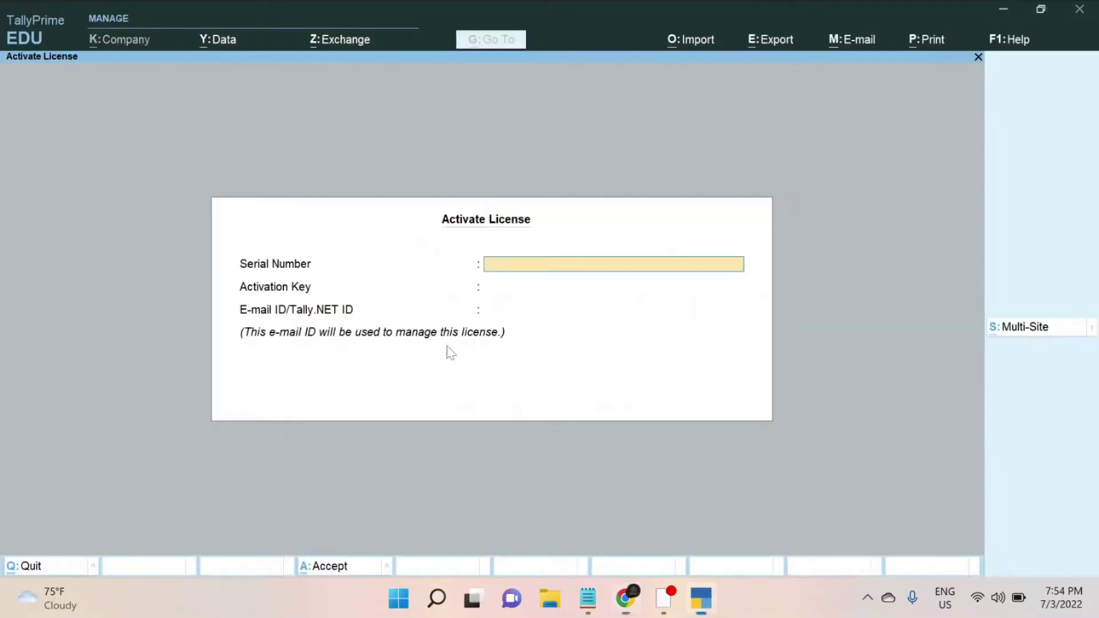
pyautogui.hotkey('ctrl', 'alt', 'v')
pyautogui.press('Return')
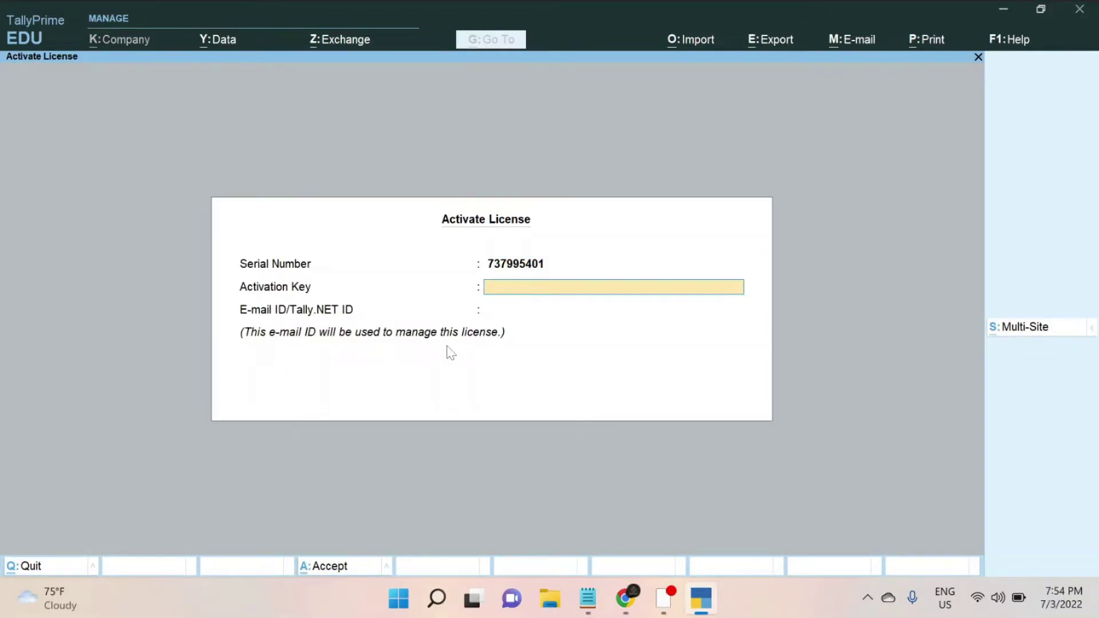
# - Copy the activation key from the email into the Activate License form
pyautogui.hotkey('alt', 'Tab')
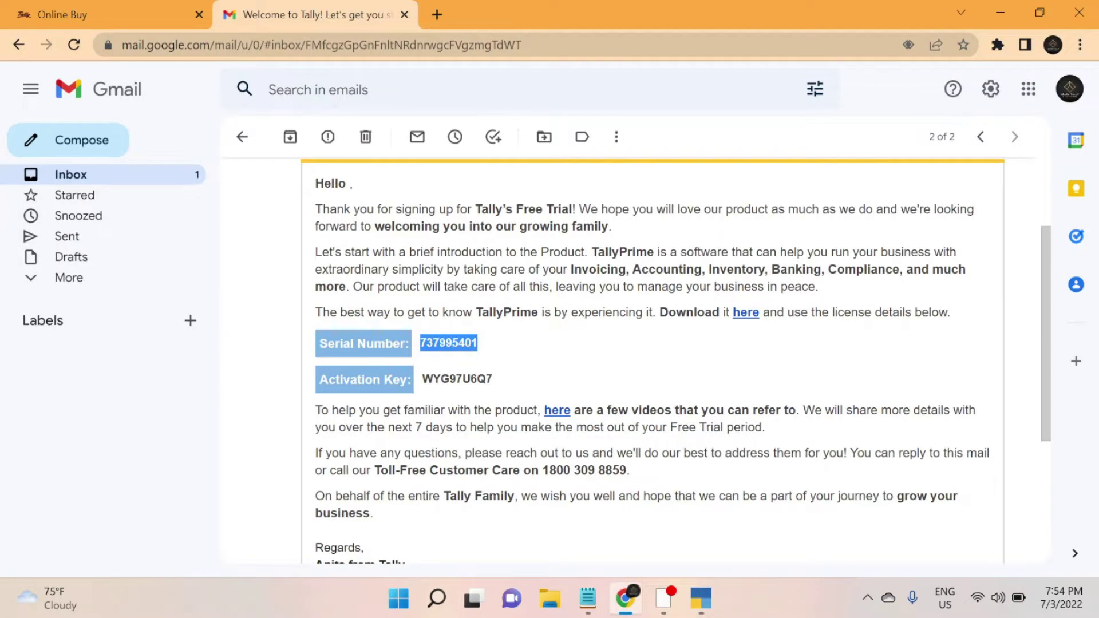
pyautogui.doubleClick(439, 378)
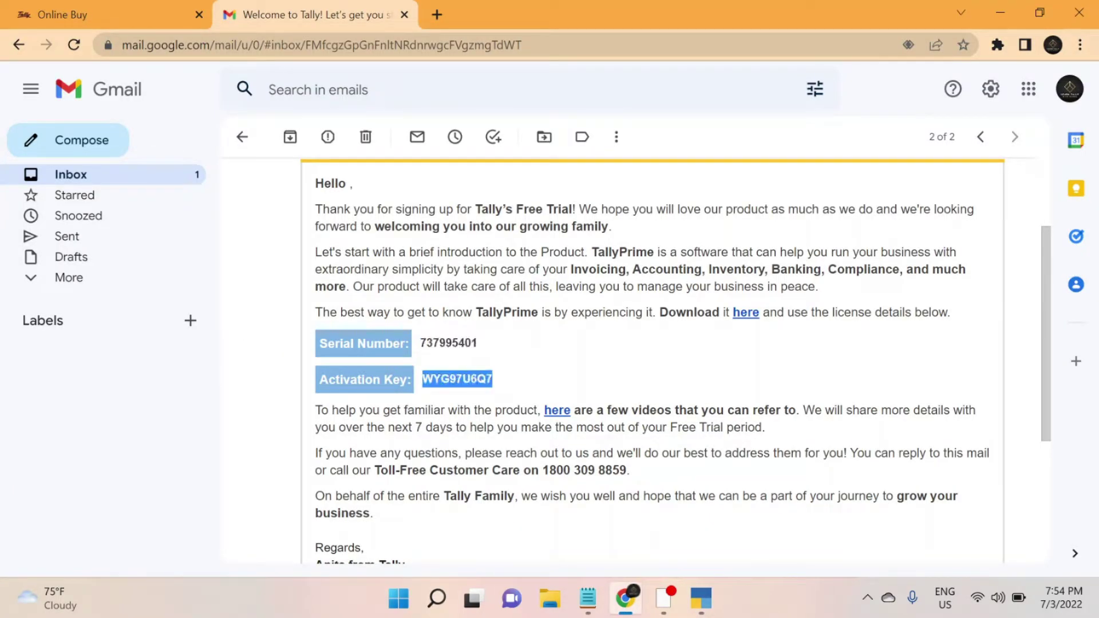
pyautogui.hotkey('ctrl', 'c')
pyautogui.hotkey('alt', 'Tab')
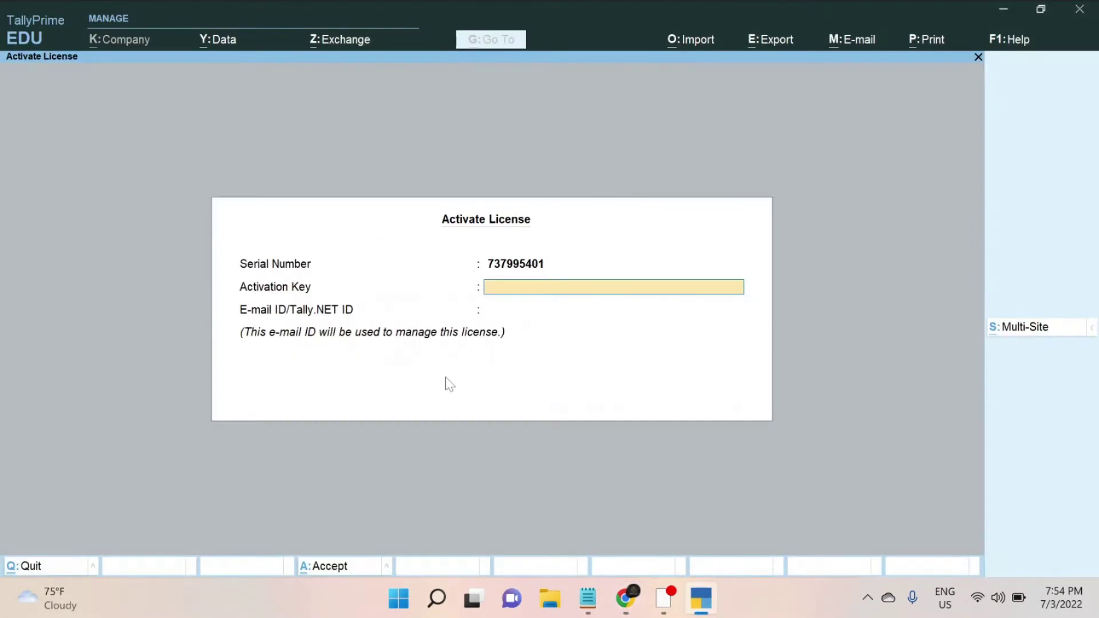
pyautogui.hotkey('ctrl', 'v')
# - Enter and confirm the account e-mail ID, submit the trial activation, and choose Unlock Existing License
pyautogui.press('Return')
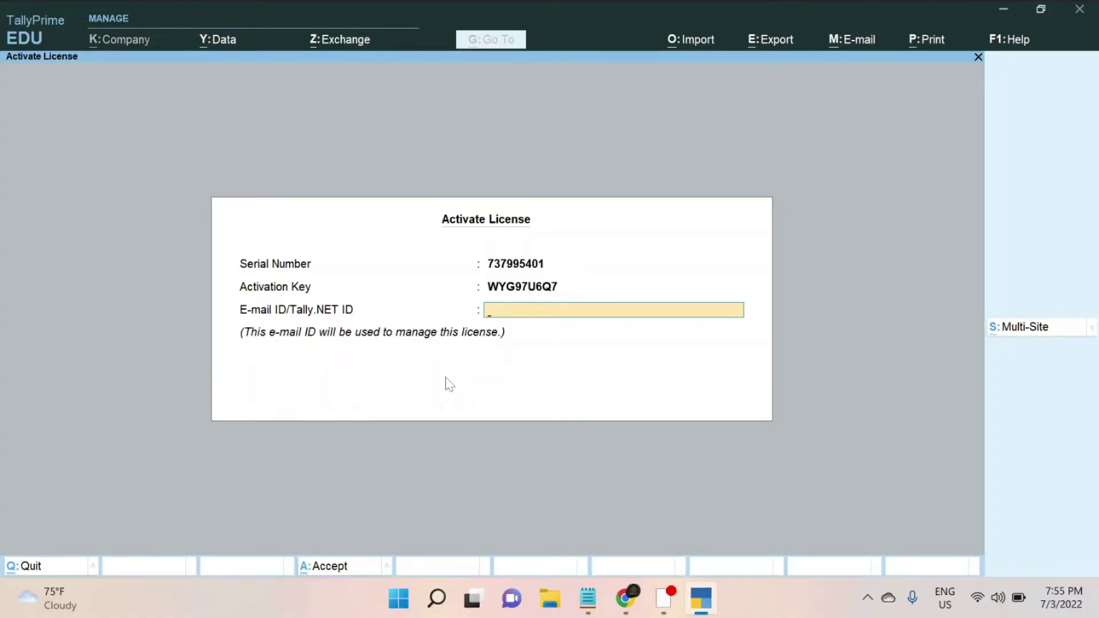
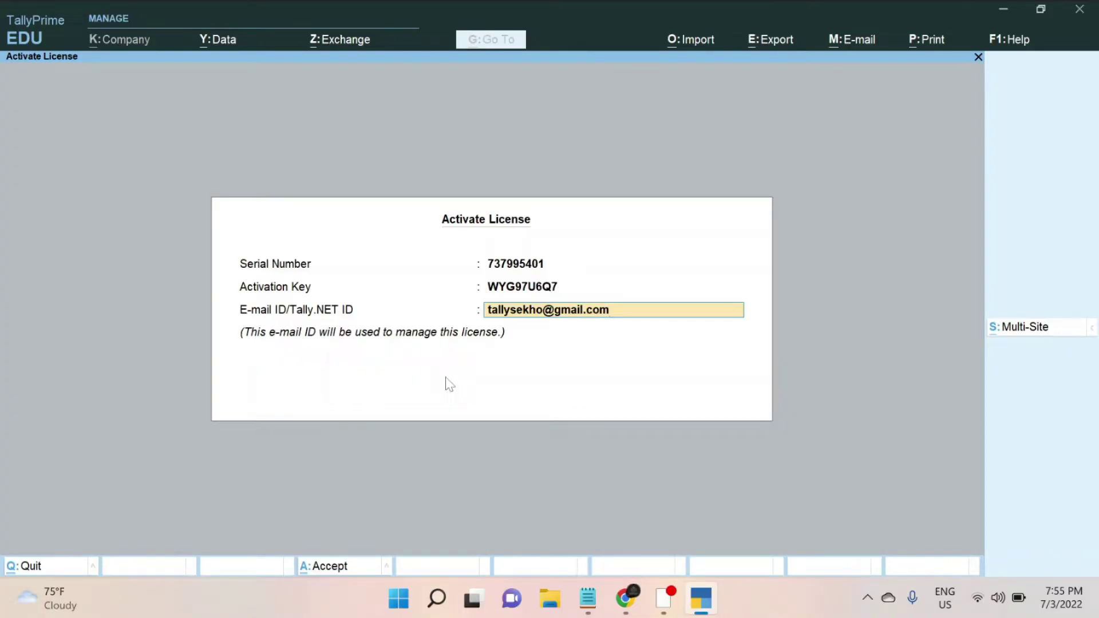
pyautogui.press('Return')
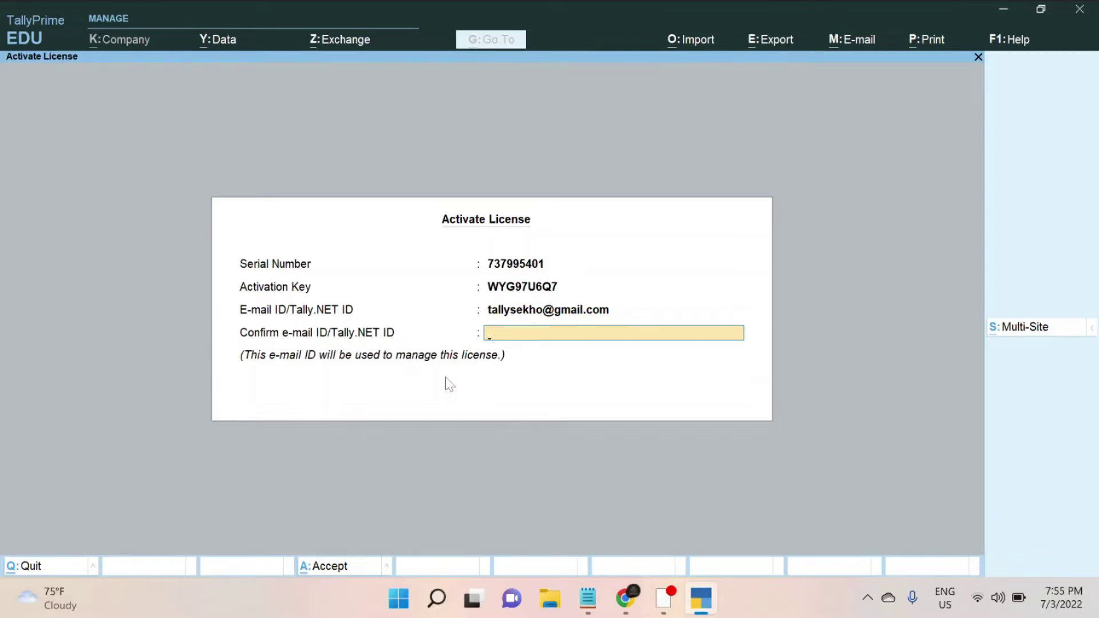
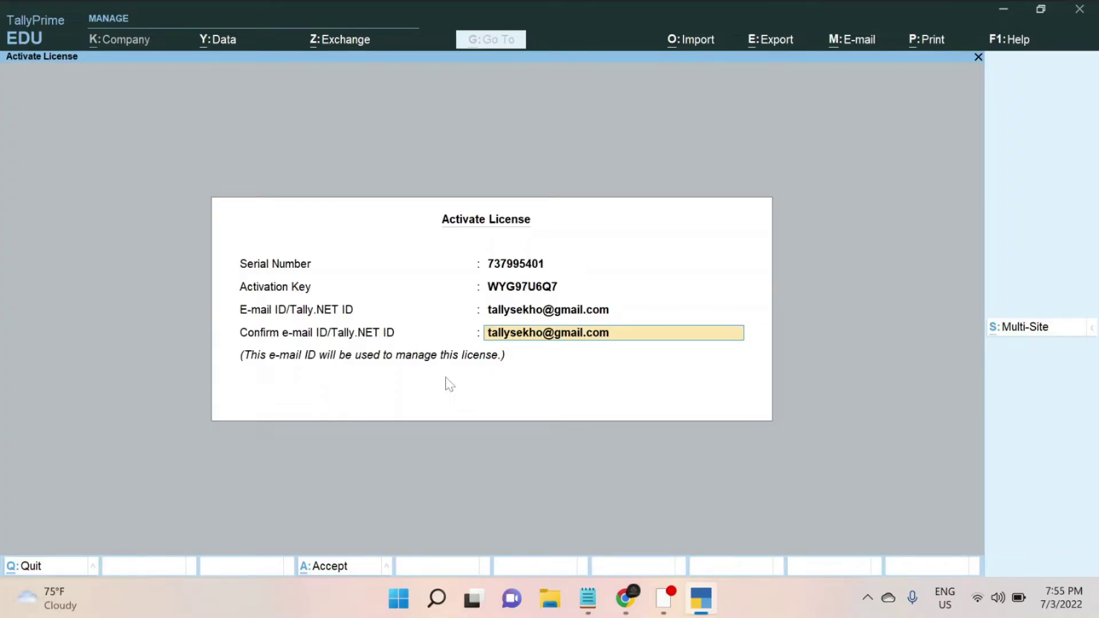
pyautogui.press('Return')
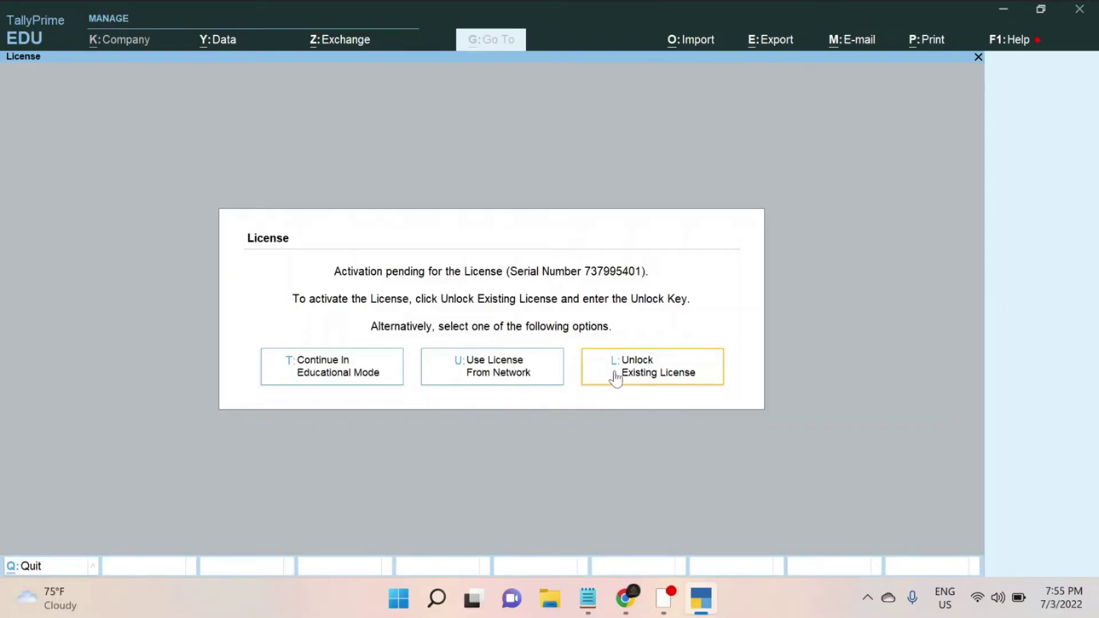
pyautogui.click(596, 380)
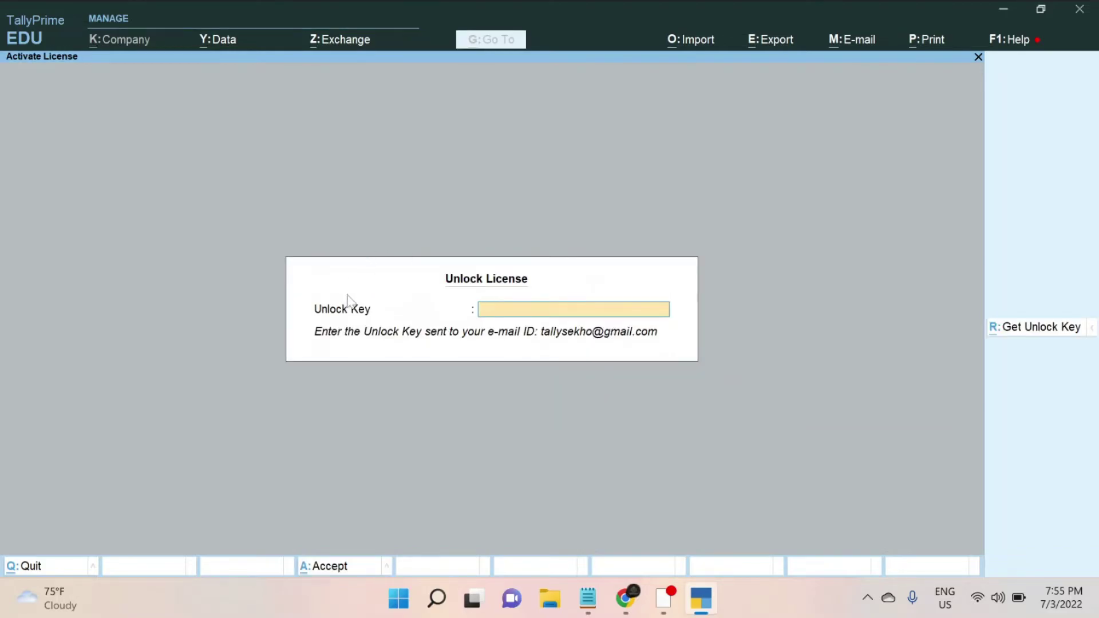
# - Copy the unlock key from the Tally.NET activation email in Gmail's Primary inbox
pyautogui.moveTo(628, 605)
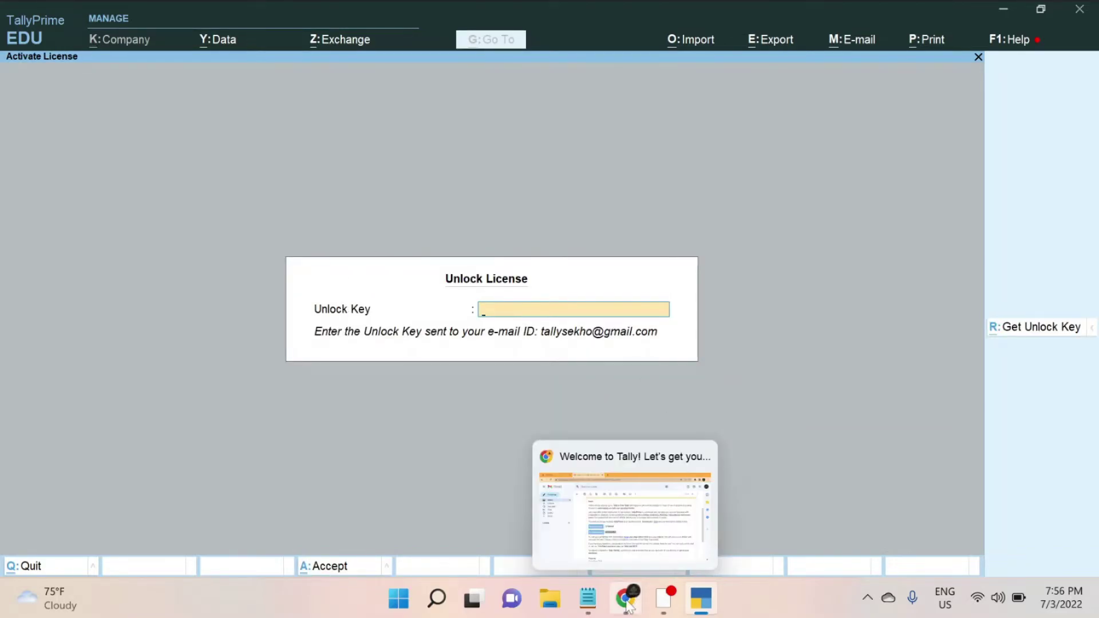
pyautogui.click(627, 544)
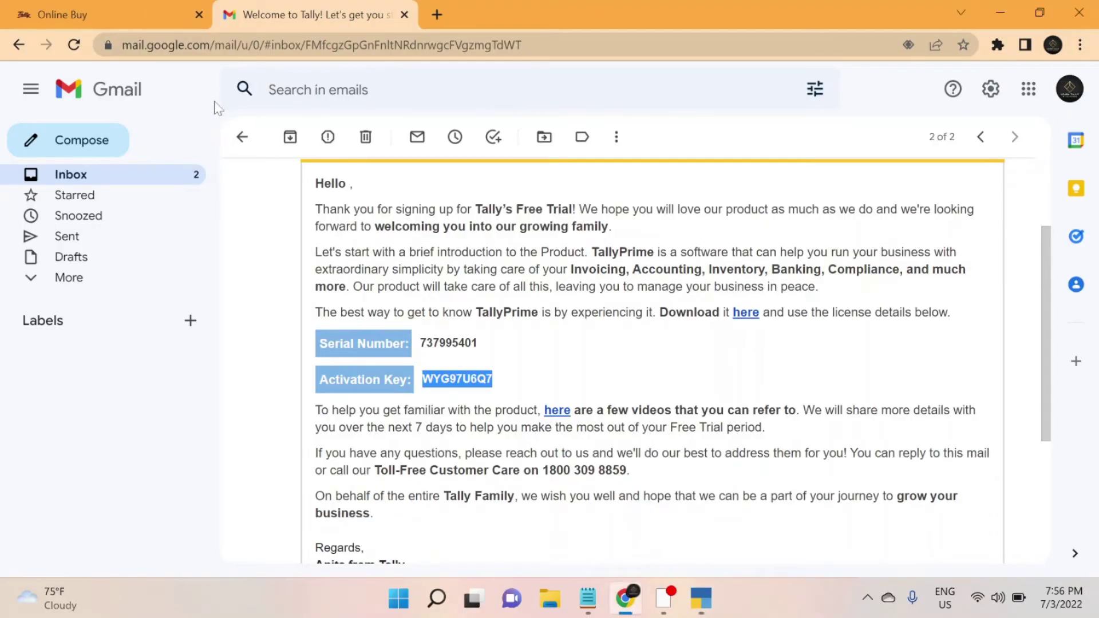
pyautogui.click(242, 137)
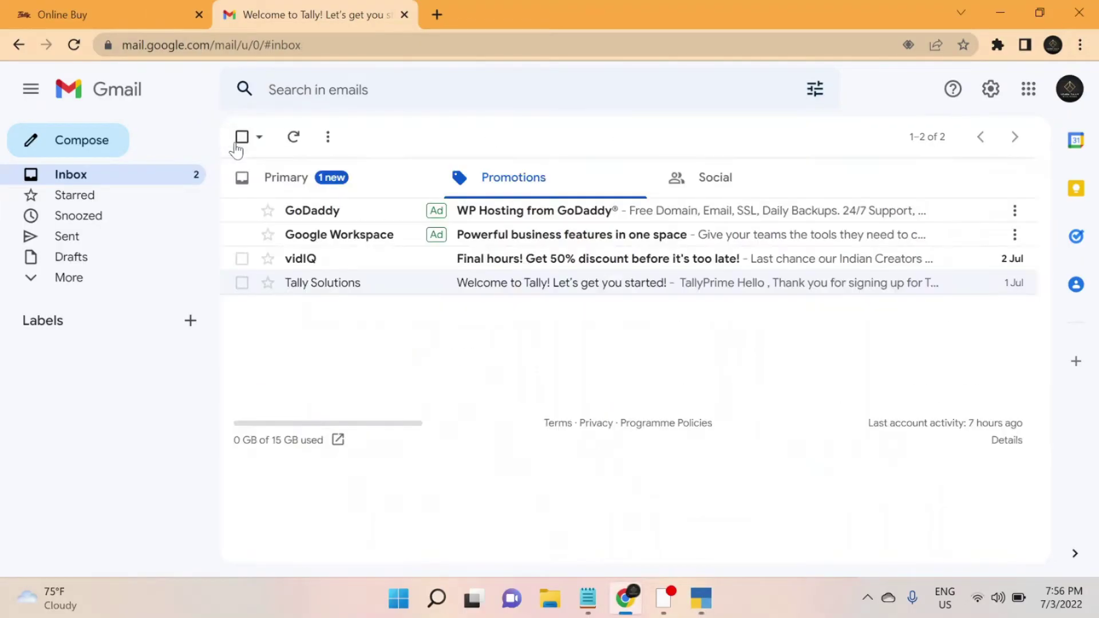
pyautogui.click(322, 191)
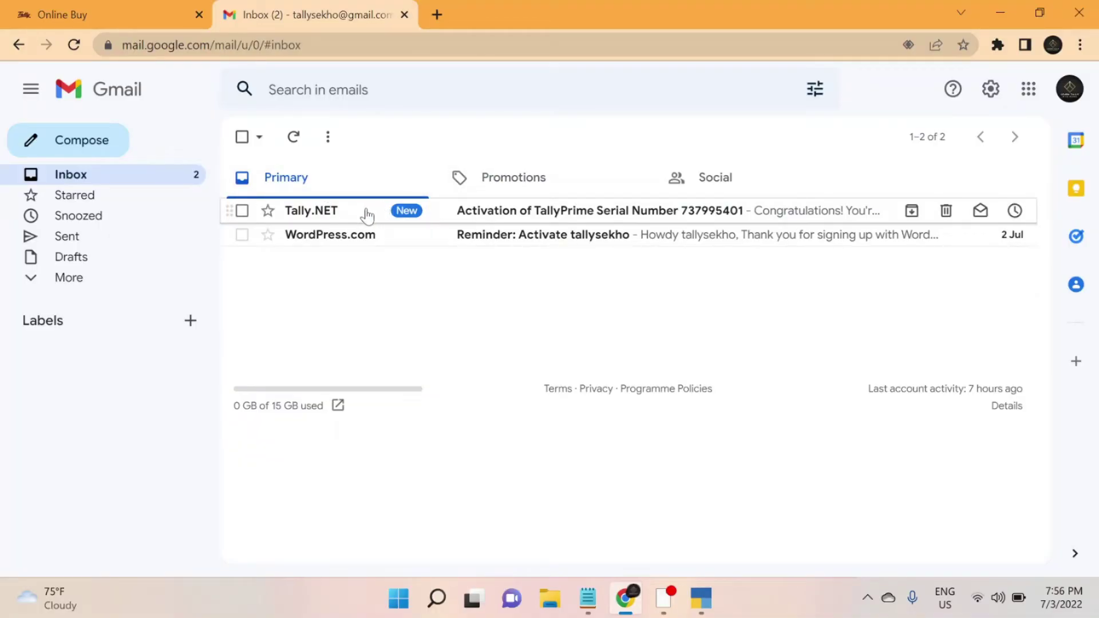
pyautogui.click(366, 216)
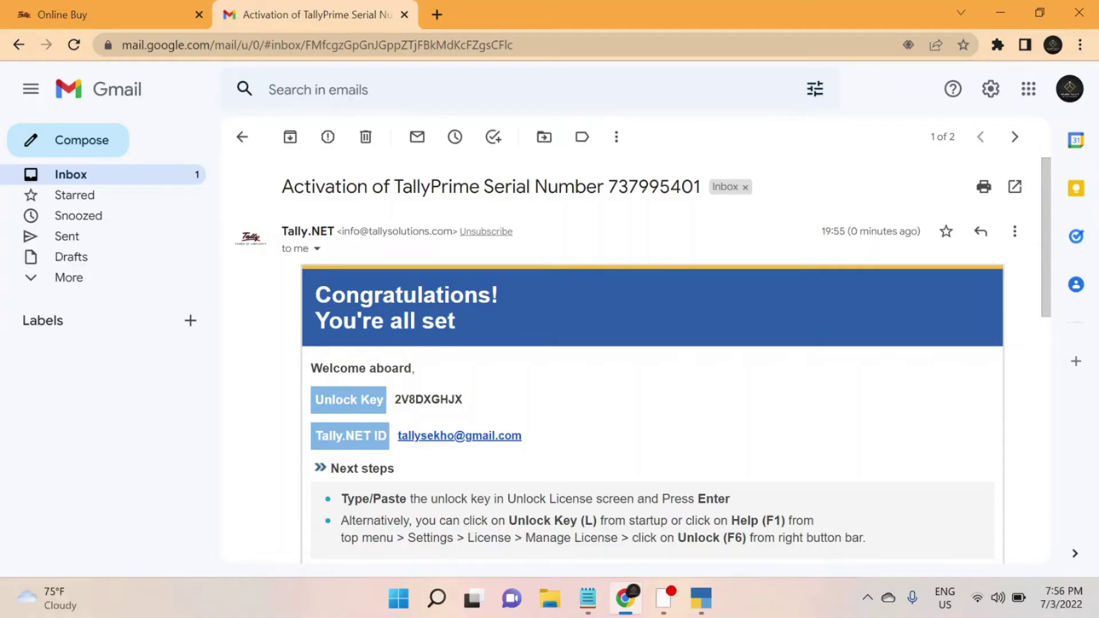
pyautogui.doubleClick(428, 399)
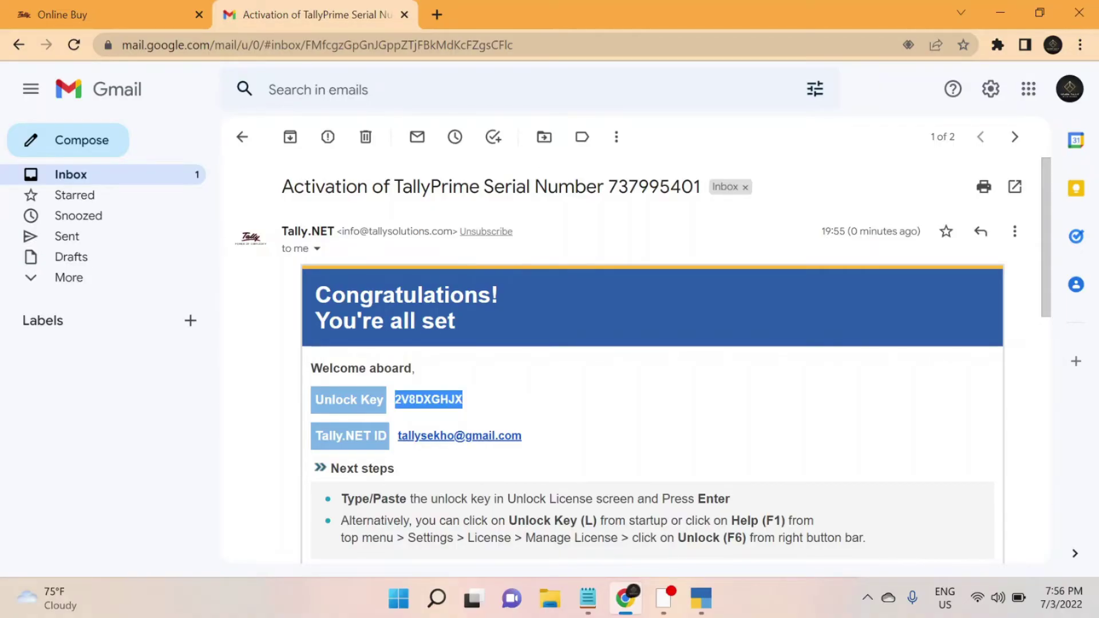
pyautogui.hotkey('alt', 'Tab')
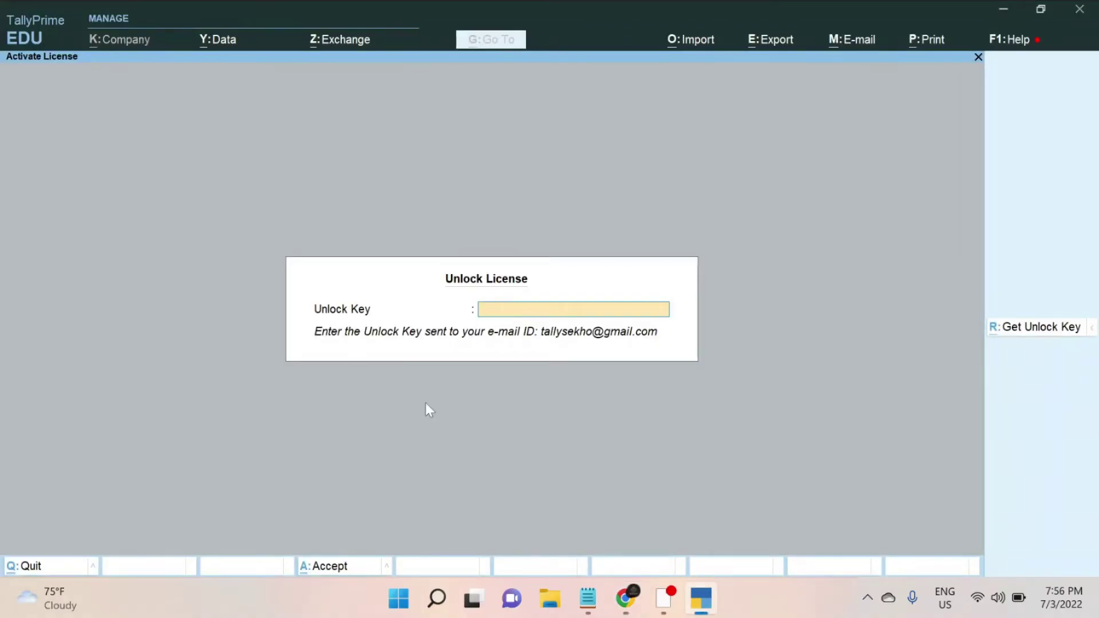
# - Paste the emailed unlock key and confirm activation, changing the edition from EDU to GOLD
pyautogui.hotkey('ctrl', 'v')
pyautogui.press('Return')
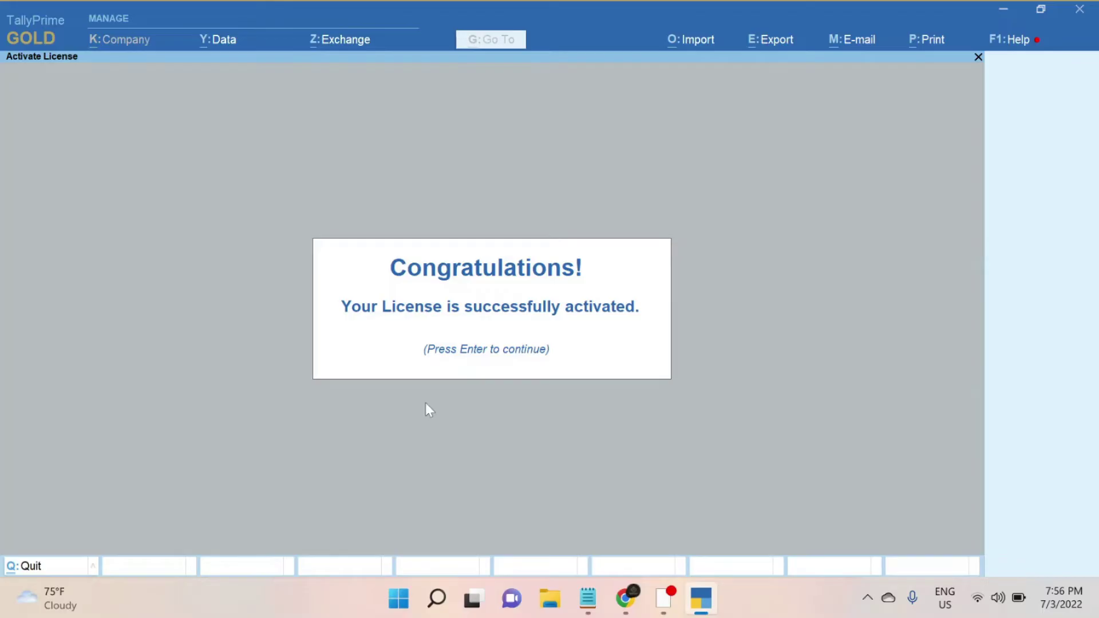
pyautogui.press('Return')
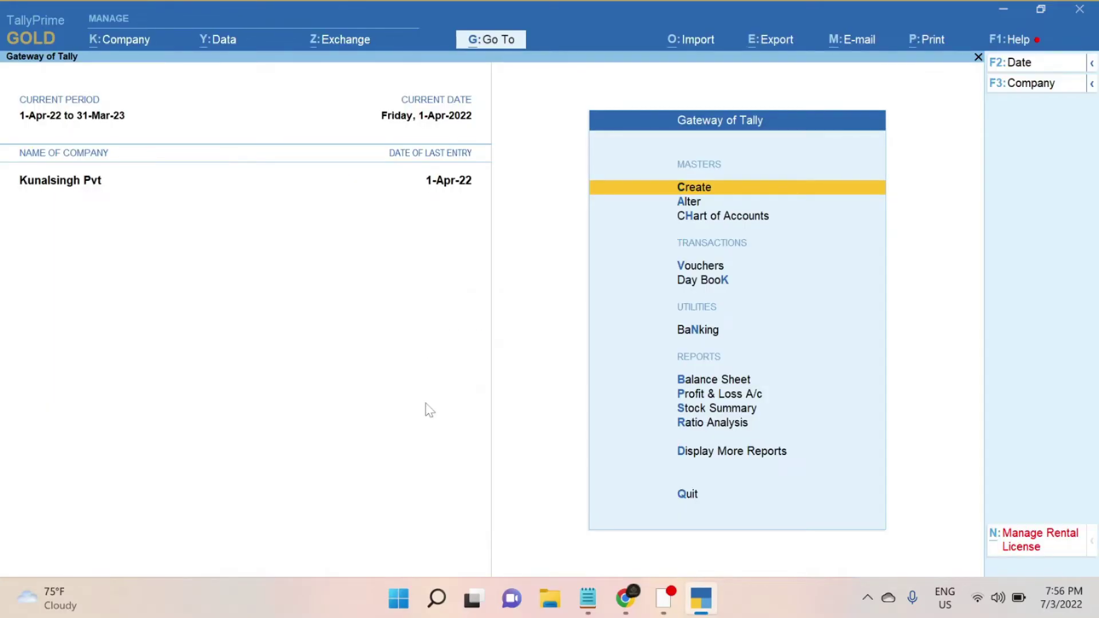
pyautogui.click(33, 39)
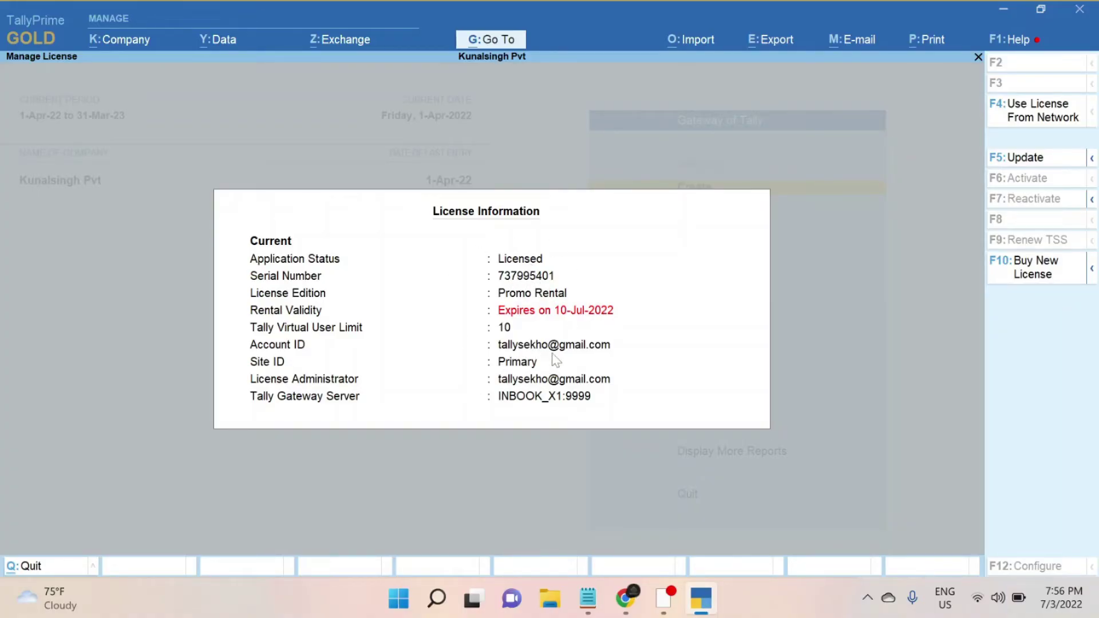
pyautogui.press('Escape')
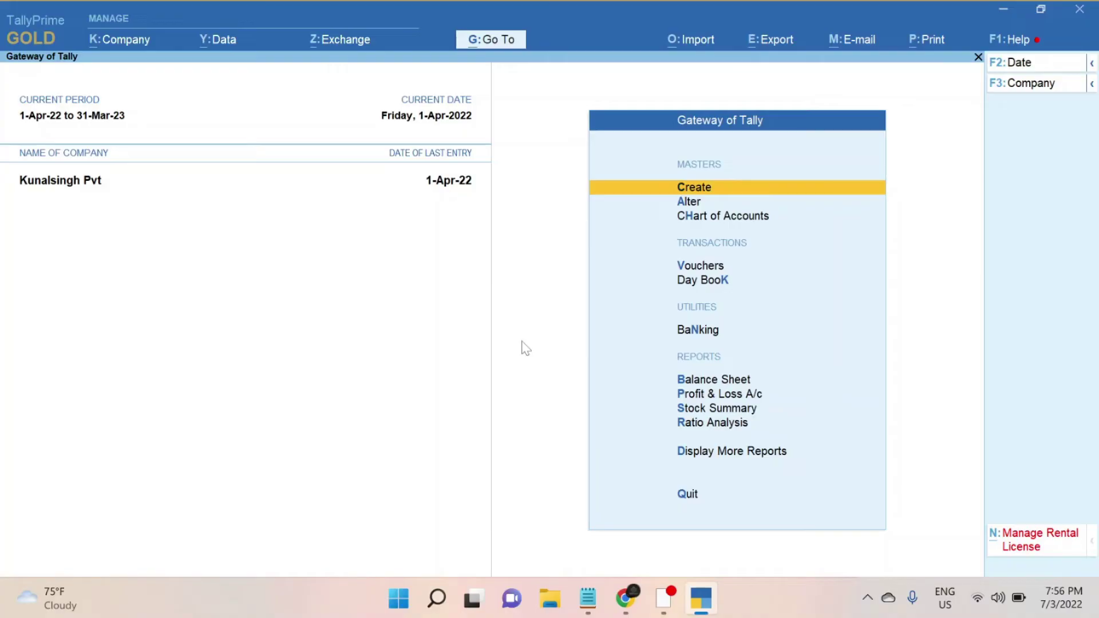
pyautogui.moveTo(625, 599)
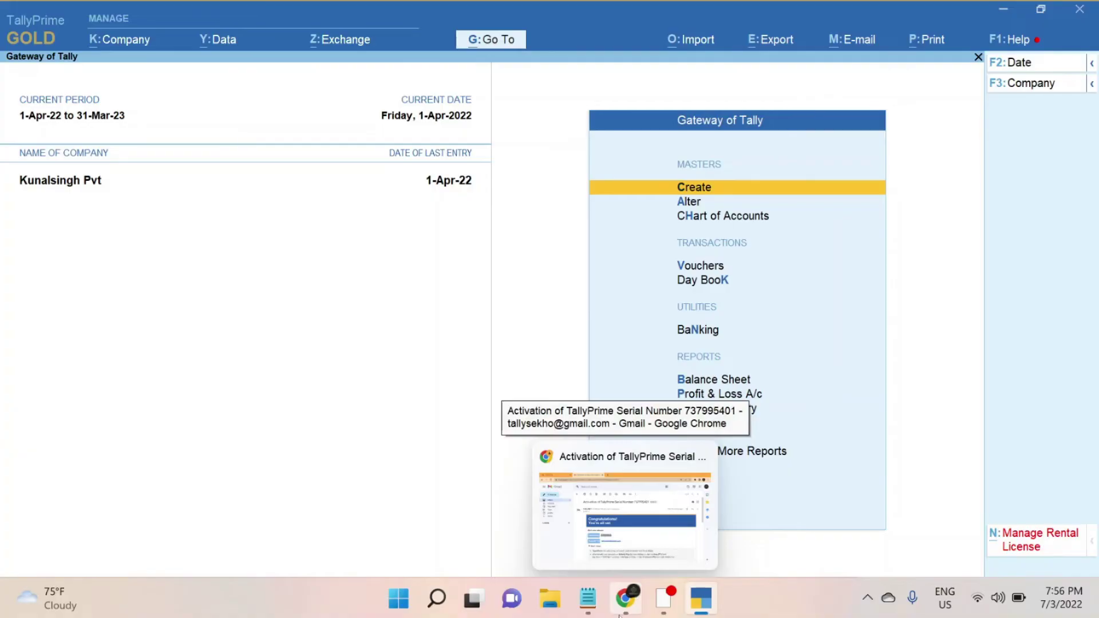
pyautogui.moveTo(689, 610)
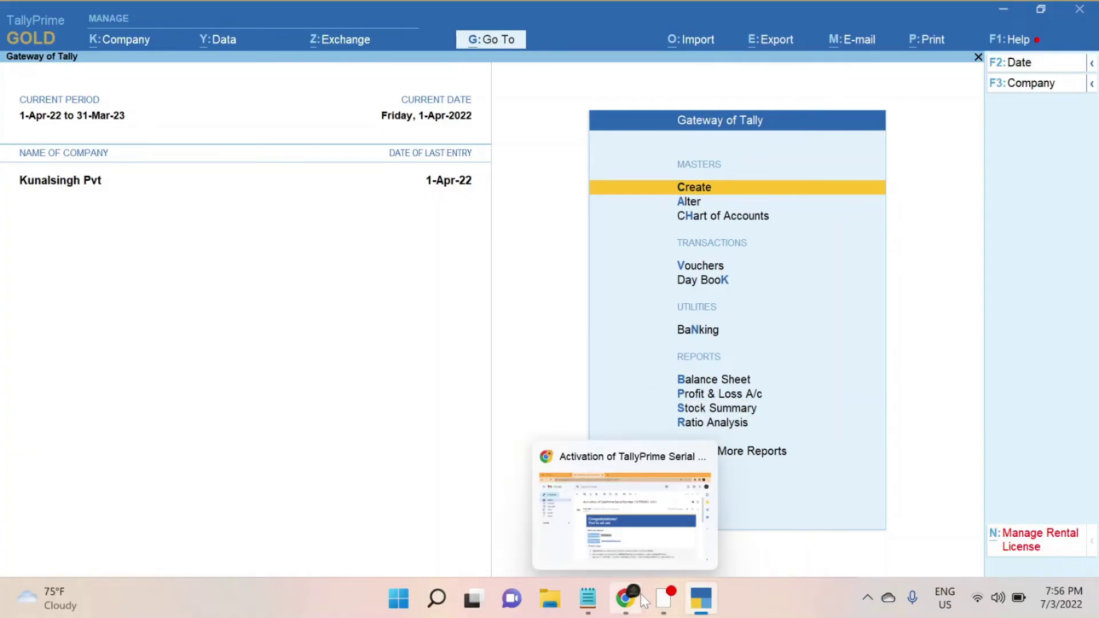
# - Browse the Tally training site's courses: Tally Prime Basic, Tally Prime GST, E-Invoicing, Data Sync
pyautogui.click(625, 598)
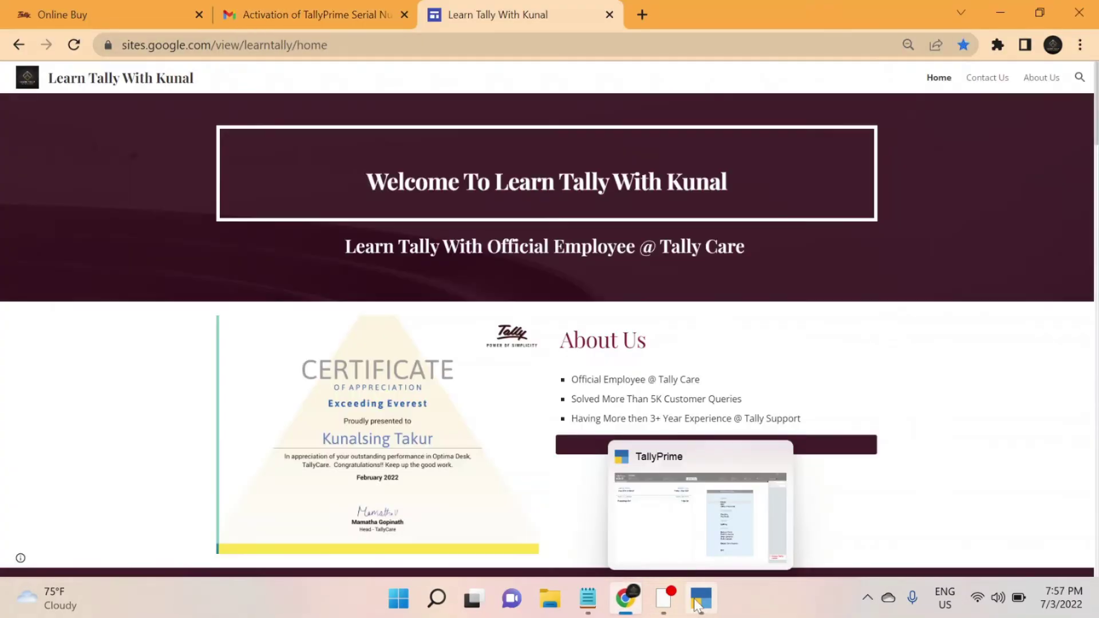
pyautogui.click(700, 603)
pyautogui.click(698, 605)
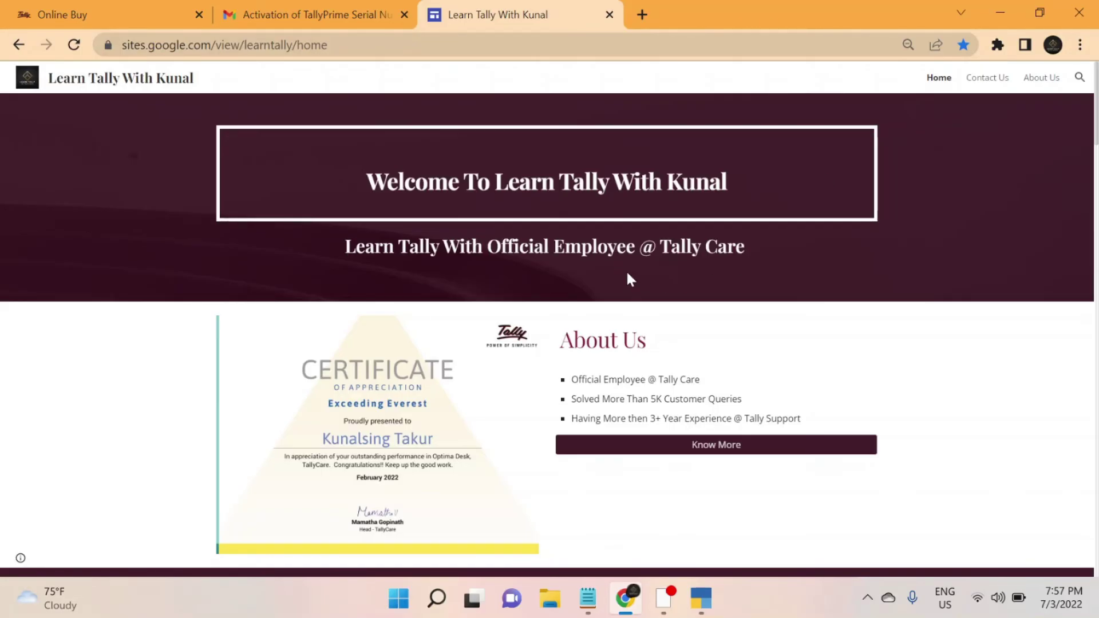
pyautogui.scroll(-8, 627, 273)
pyautogui.scroll(-2, 631, 279)
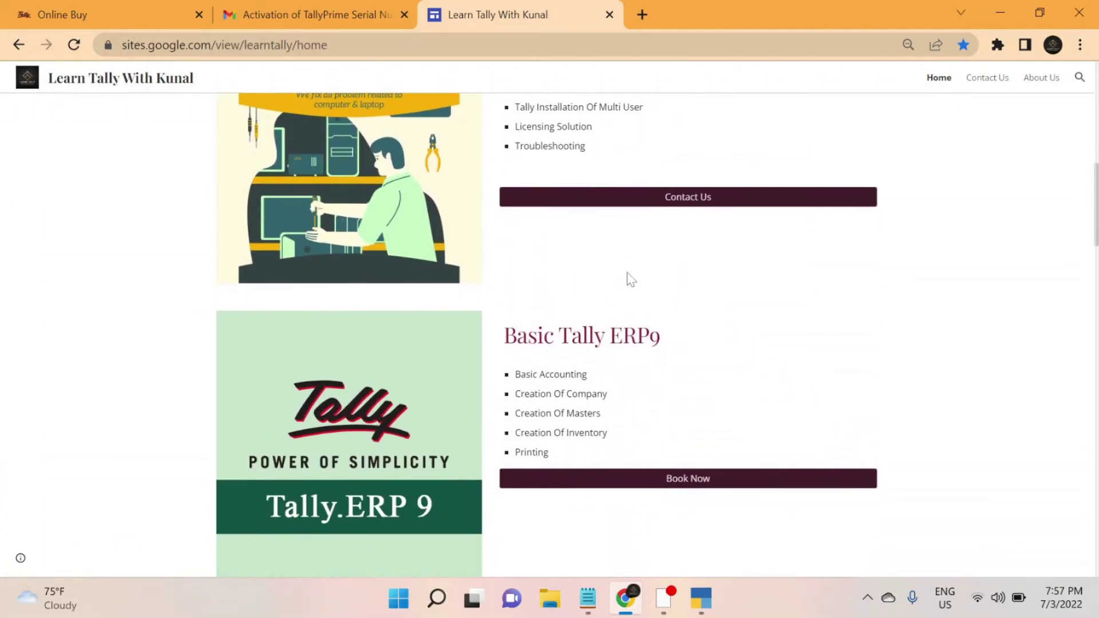
pyautogui.scroll(-10, 523, 431)
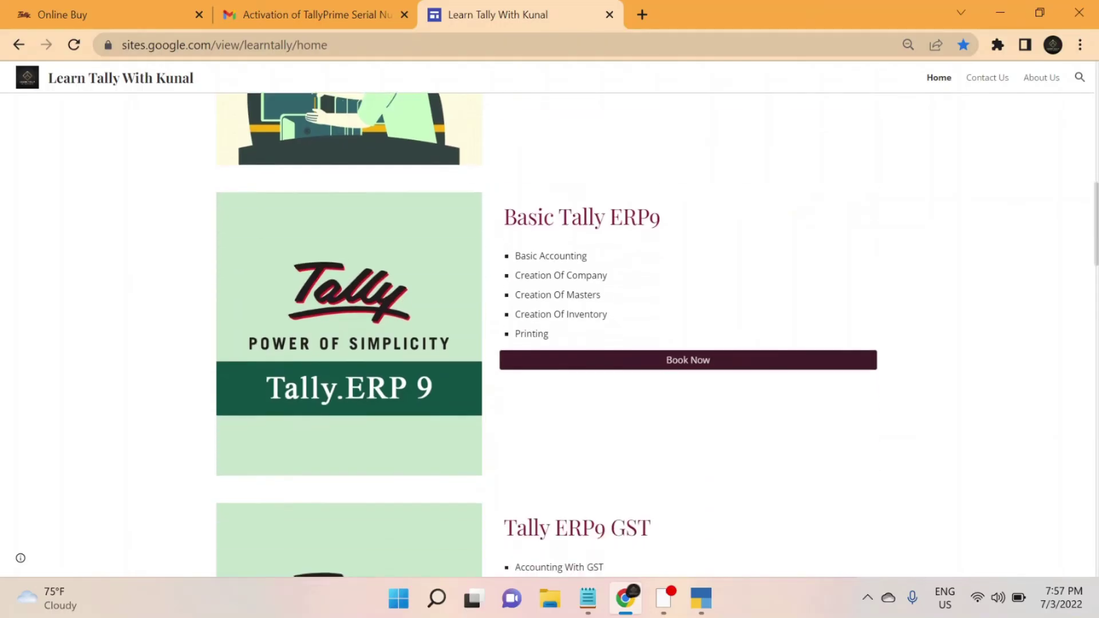
pyautogui.scroll(-4, 532, 432)
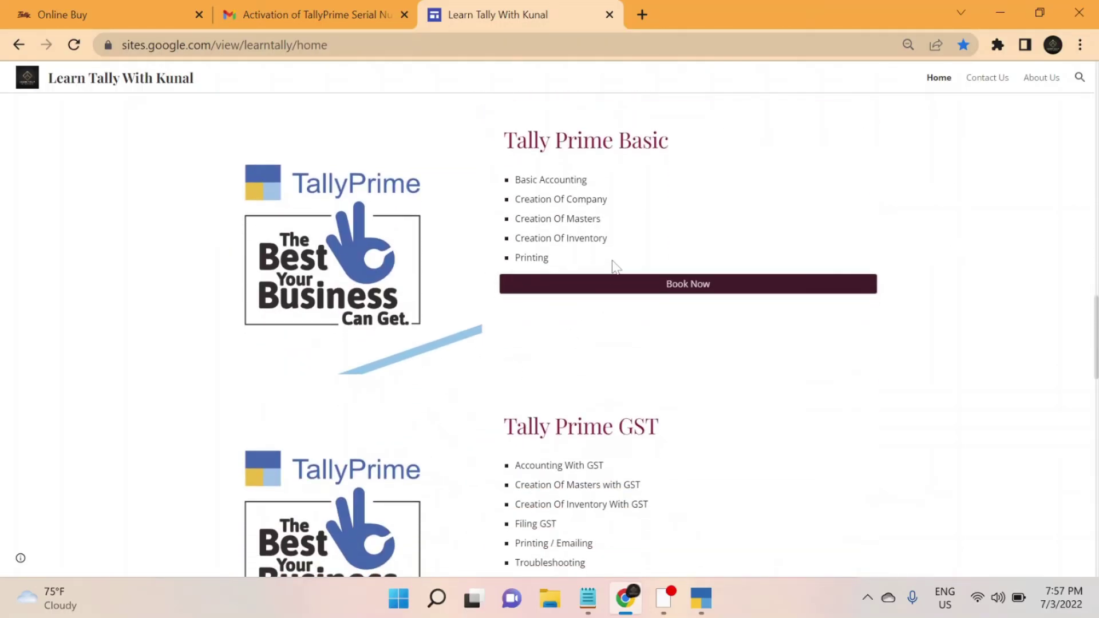
pyautogui.scroll(-9, 614, 265)
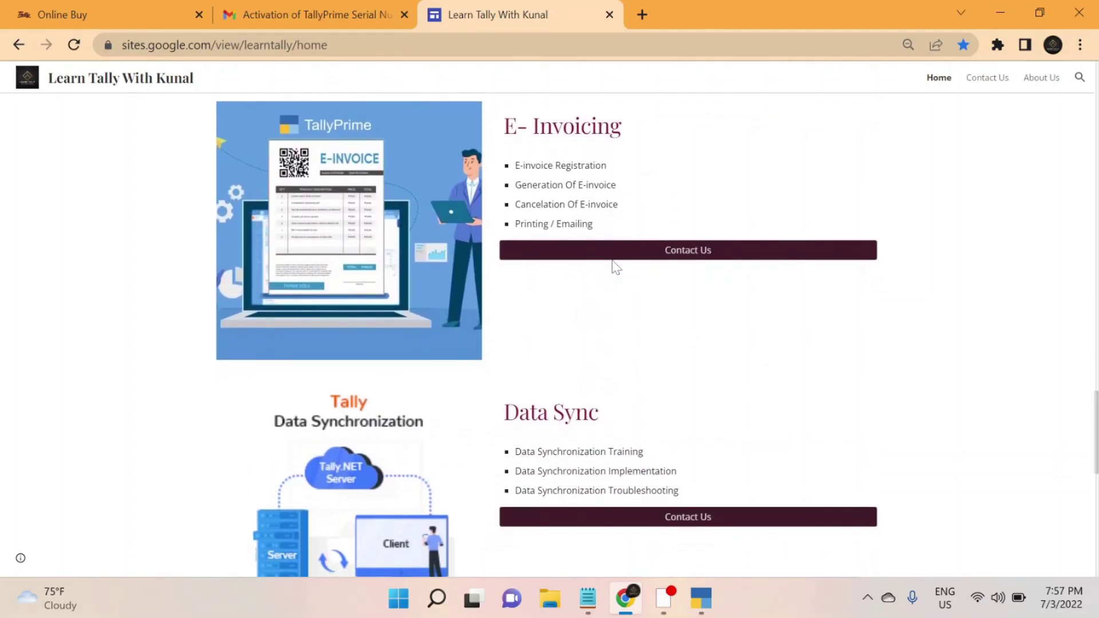
pyautogui.scroll(7, 615, 266)
pyautogui.scroll(1, 614, 265)
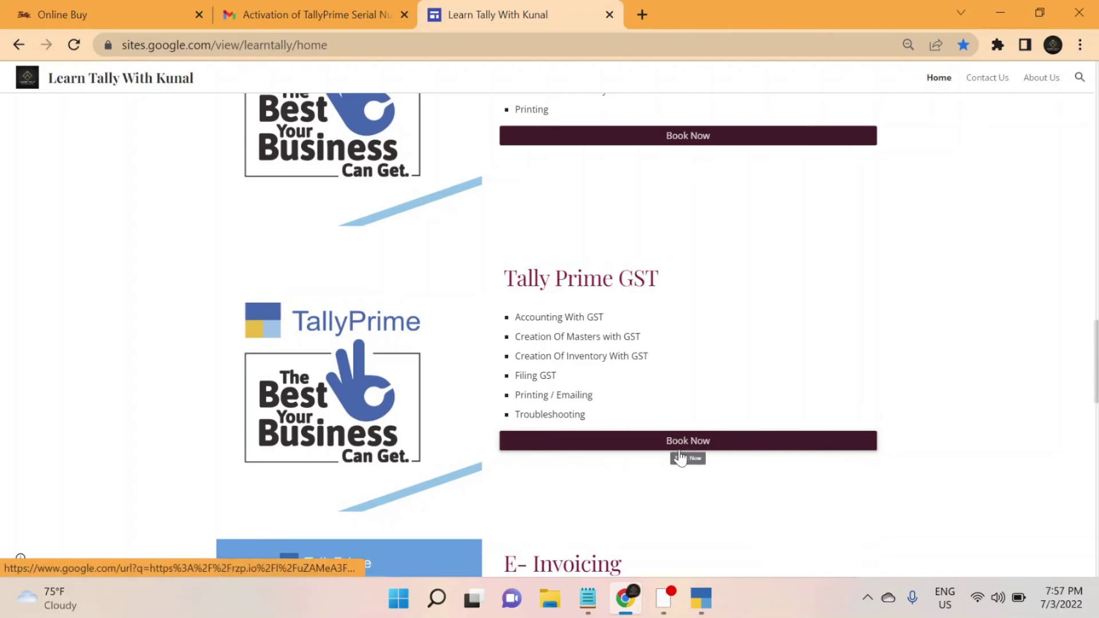
pyautogui.scroll(1, 605, 433)
pyautogui.scroll(10, 604, 432)
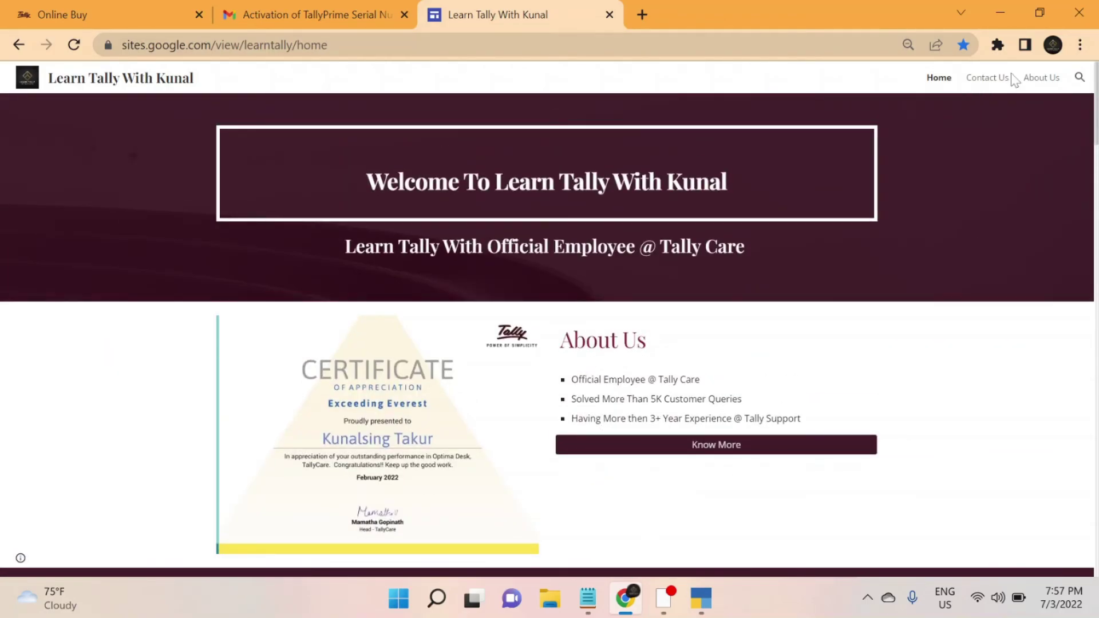
pyautogui.click(979, 81)
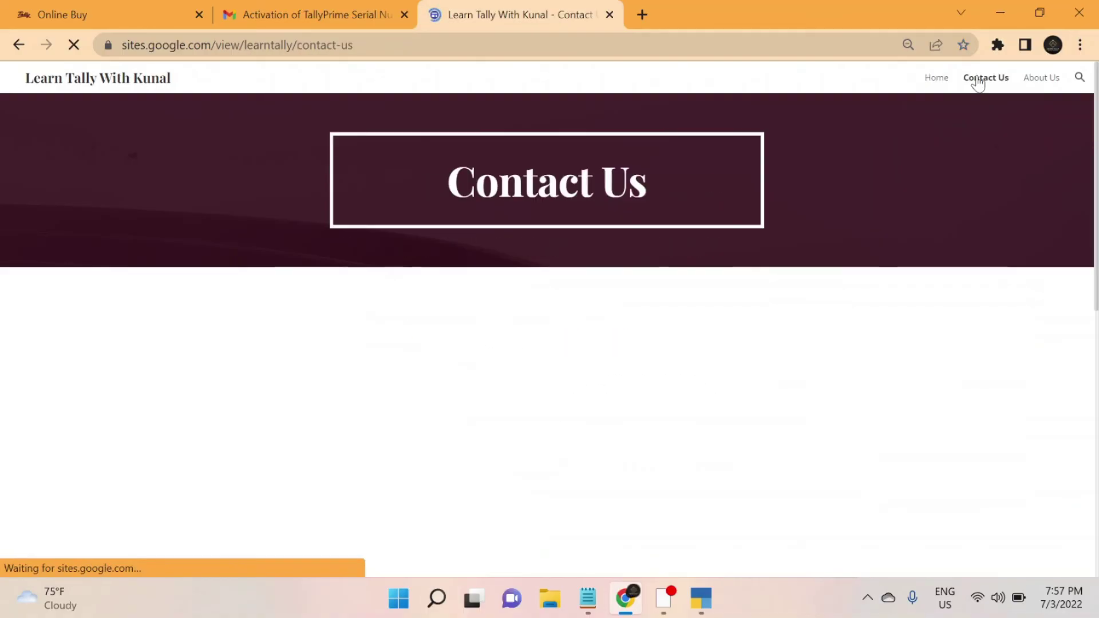
pyautogui.scroll(-1, 383, 342)
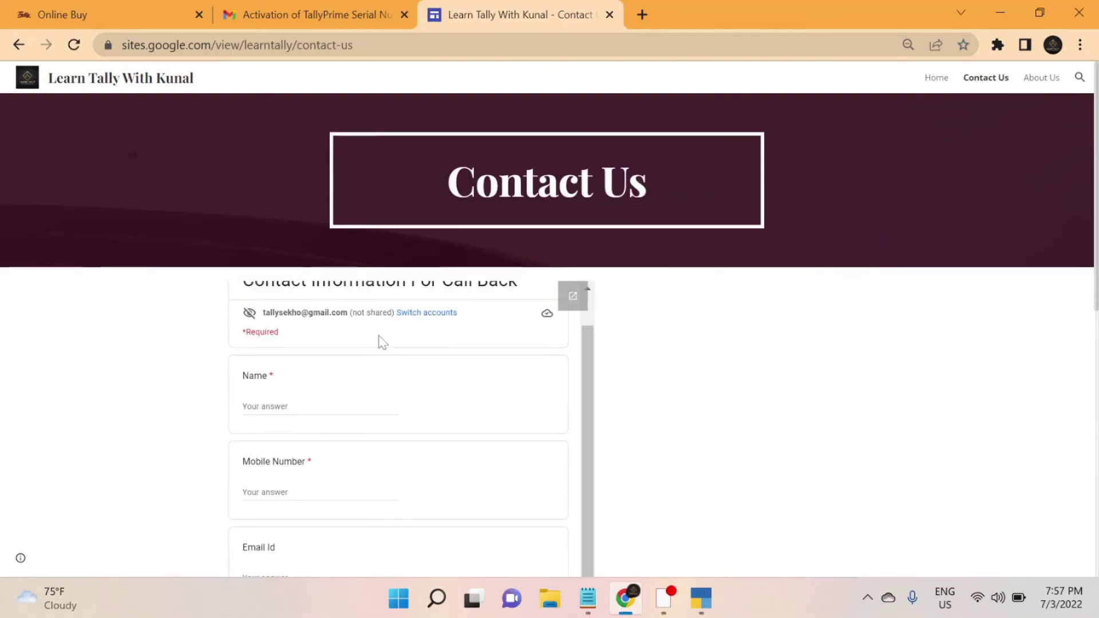
pyautogui.scroll(-5, 329, 403)
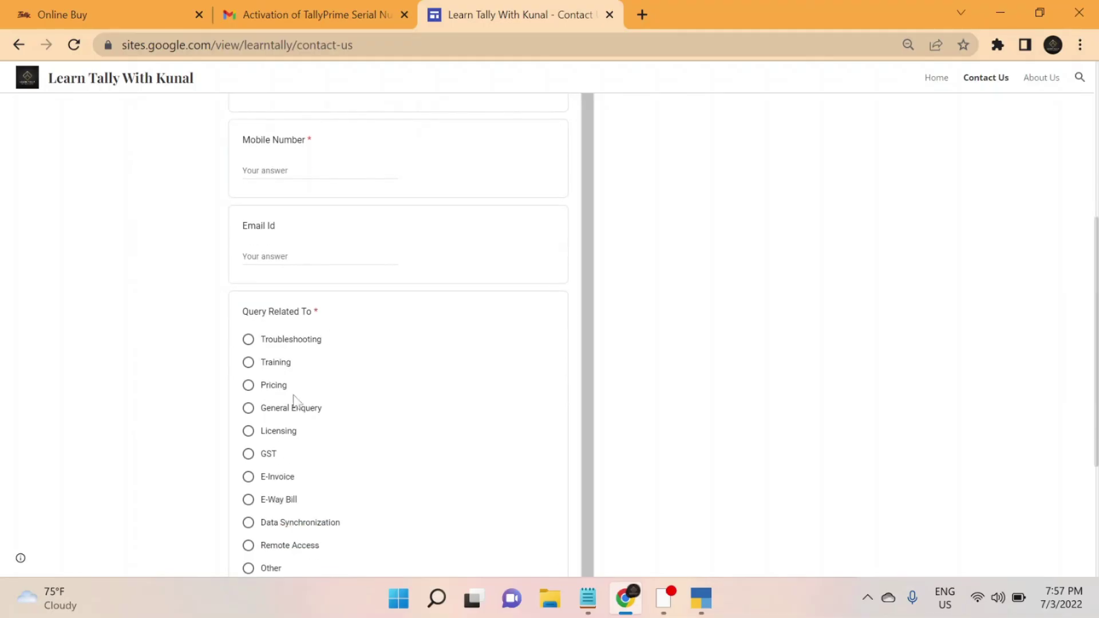
pyautogui.scroll(-3, 251, 369)
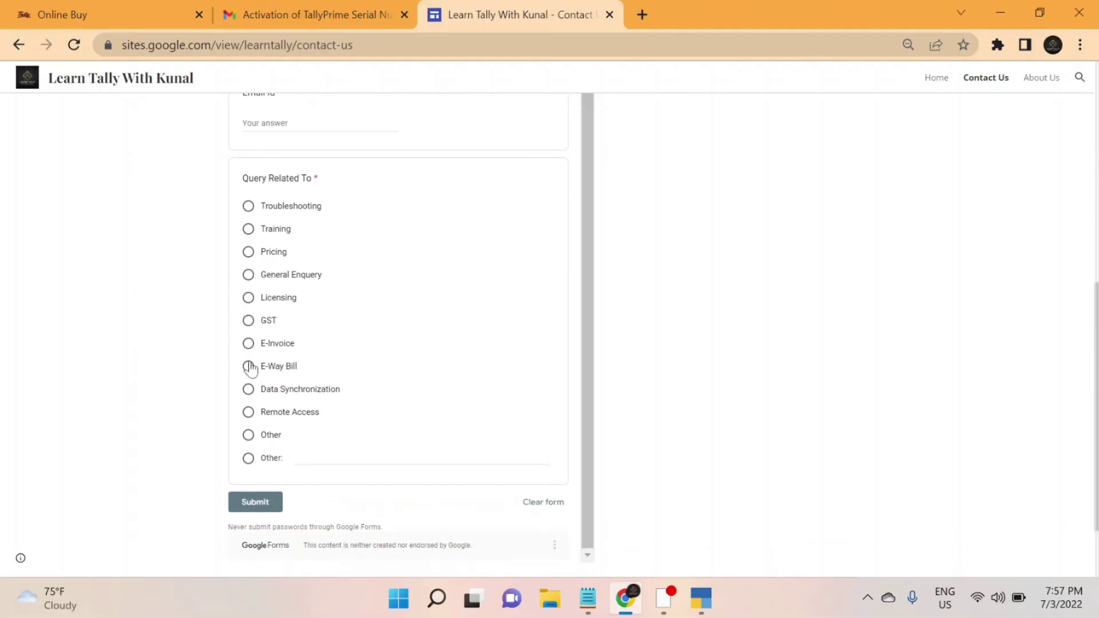
pyautogui.scroll(4, 876, 256)
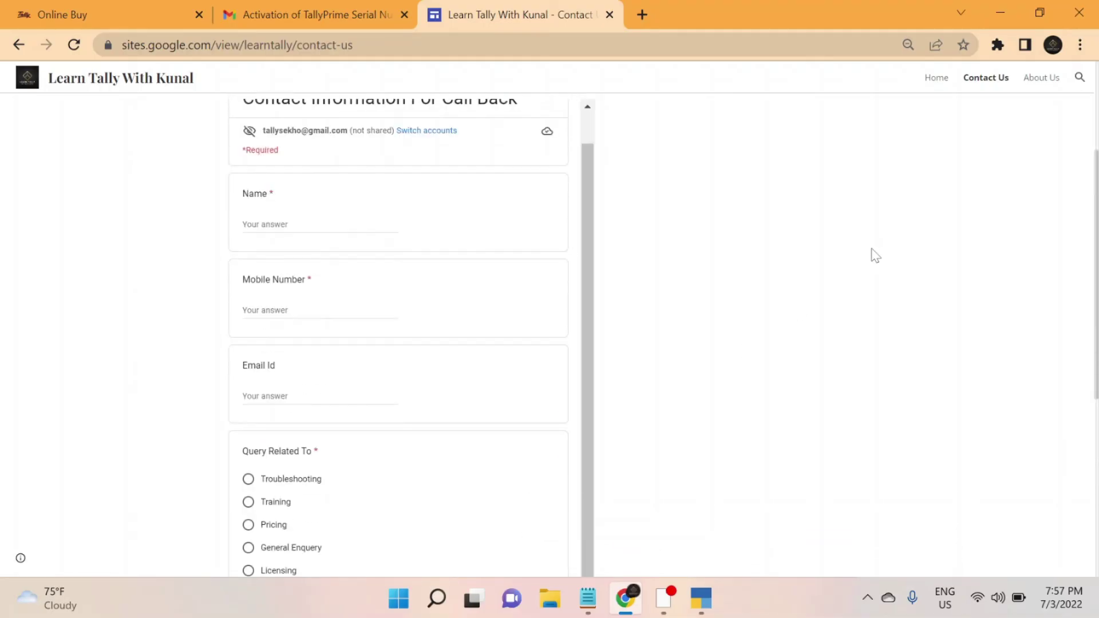
pyautogui.scroll(5, 876, 256)
pyautogui.hotkey('alt', 'Left')
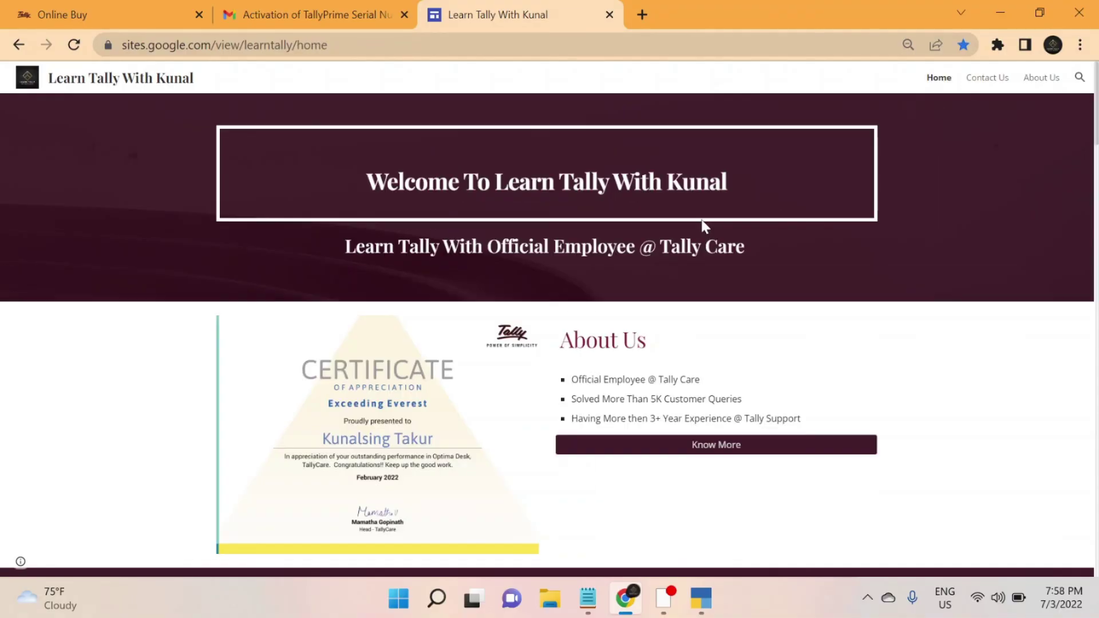